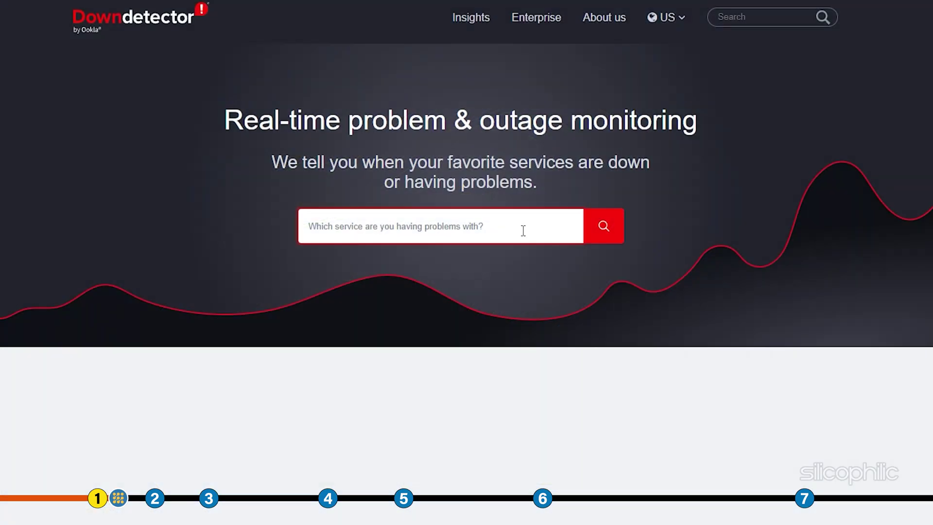
Search Downdetector for battle.net and scroll down to its 24-hour outage chart
left_click(523, 231)
type("batt")
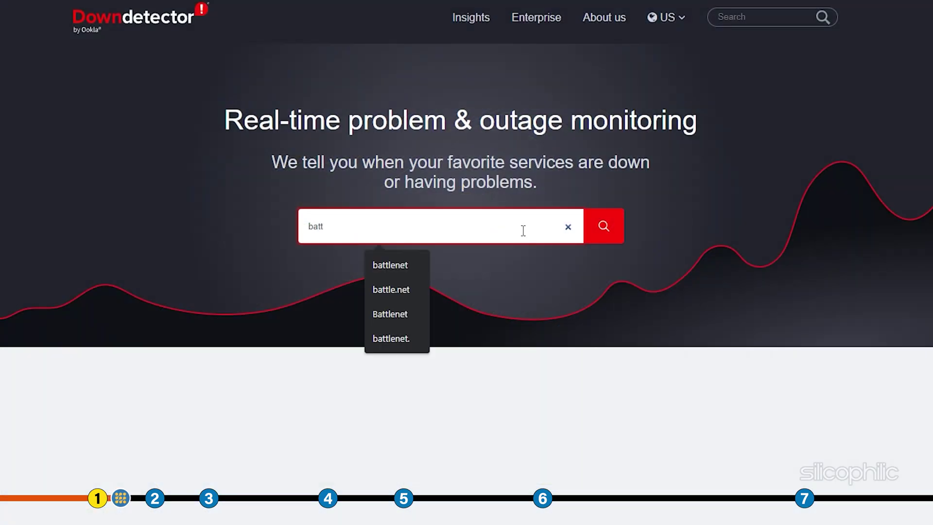
type("le.net")
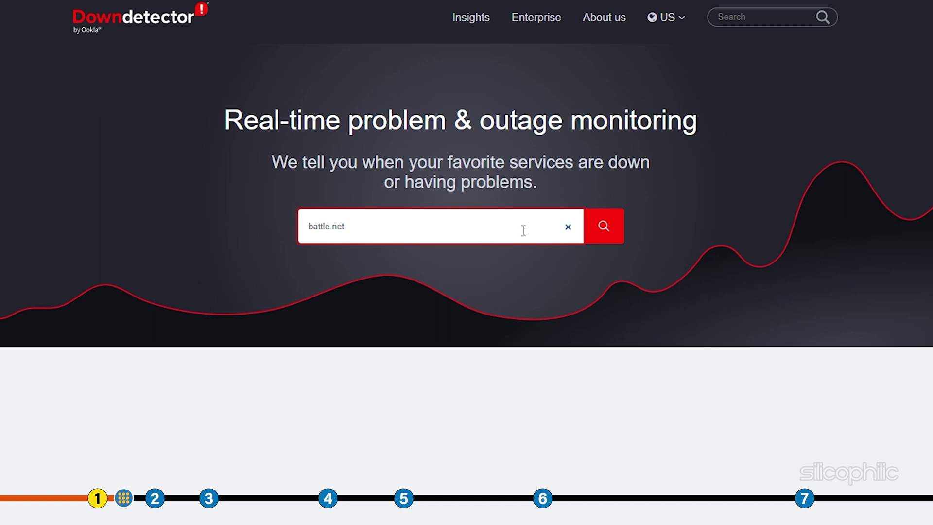
key("Return")
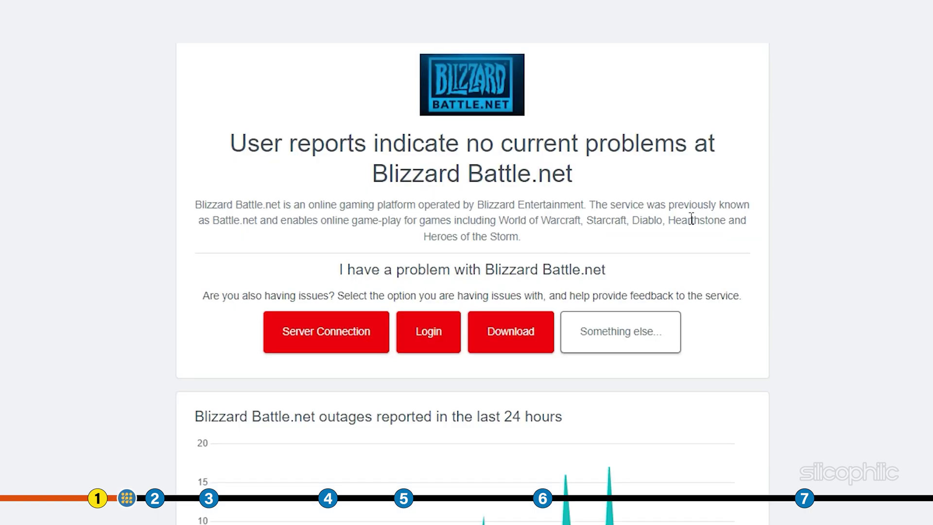
scroll(691, 219, "down", 5)
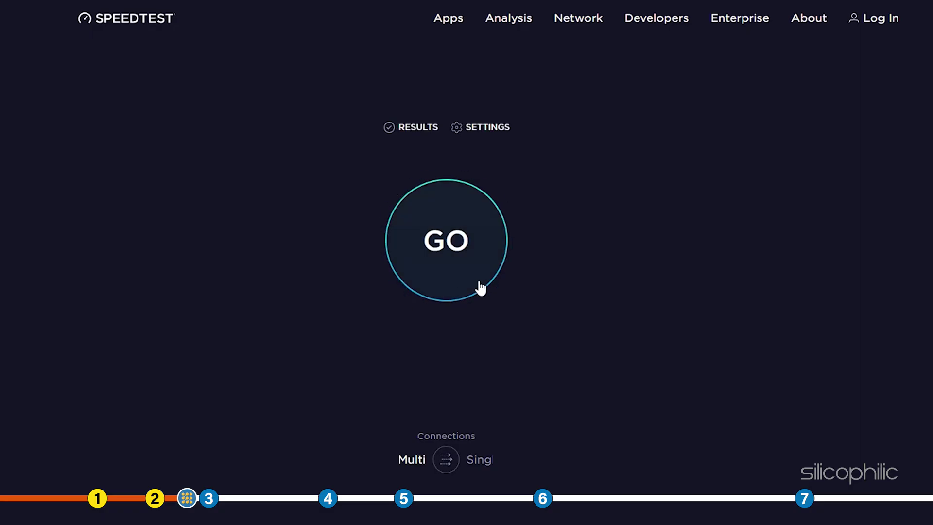
Start the Speedtest by Ookla connection test with the GO button
left_click(481, 287)
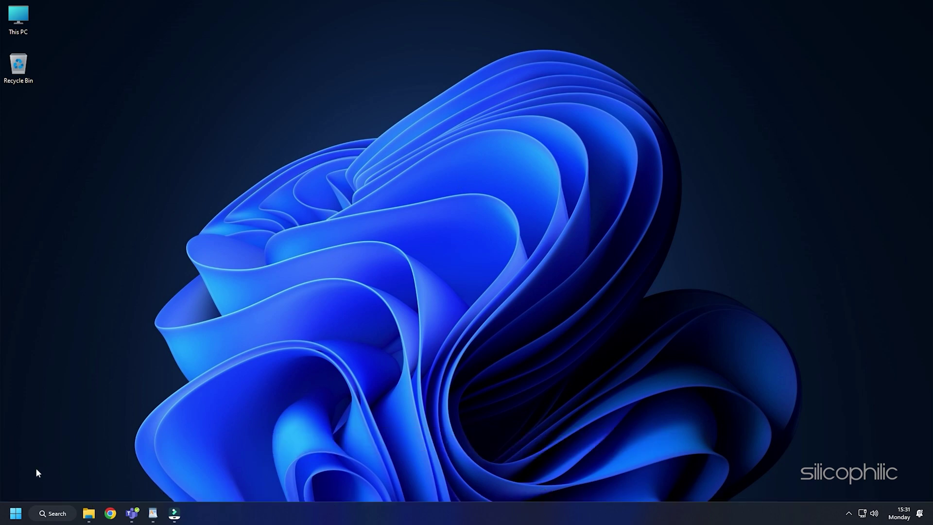
Open Command Prompt as administrator and flush the DNS cache with ipconfig /flushdns
left_click(24, 516)
type("cmd")
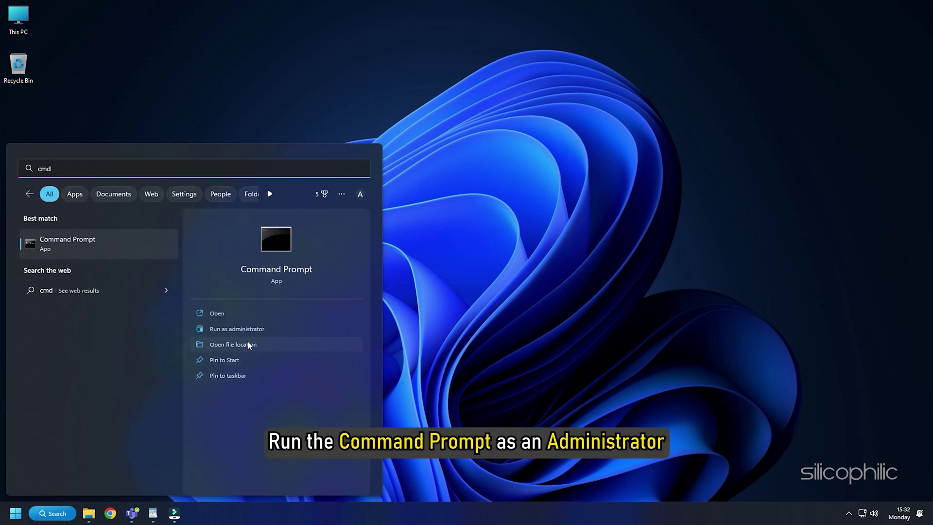
left_click(266, 331)
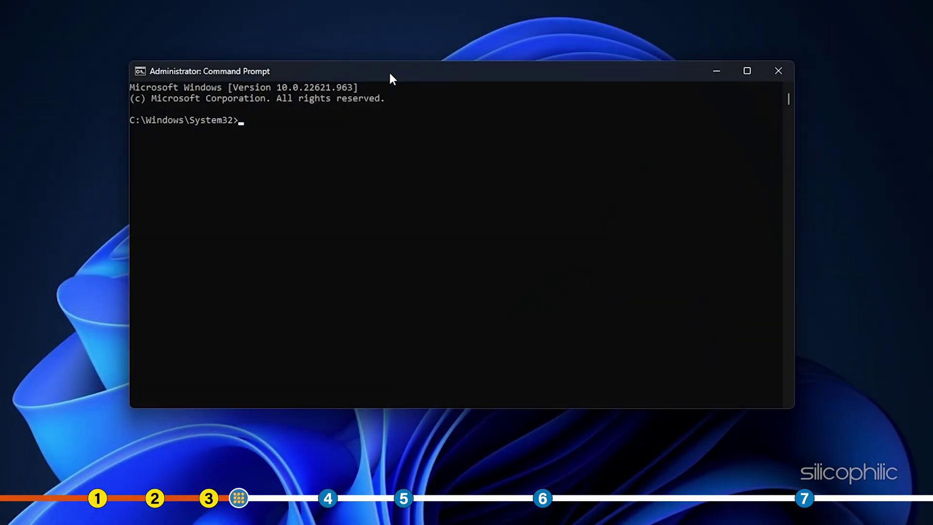
type("ipcon")
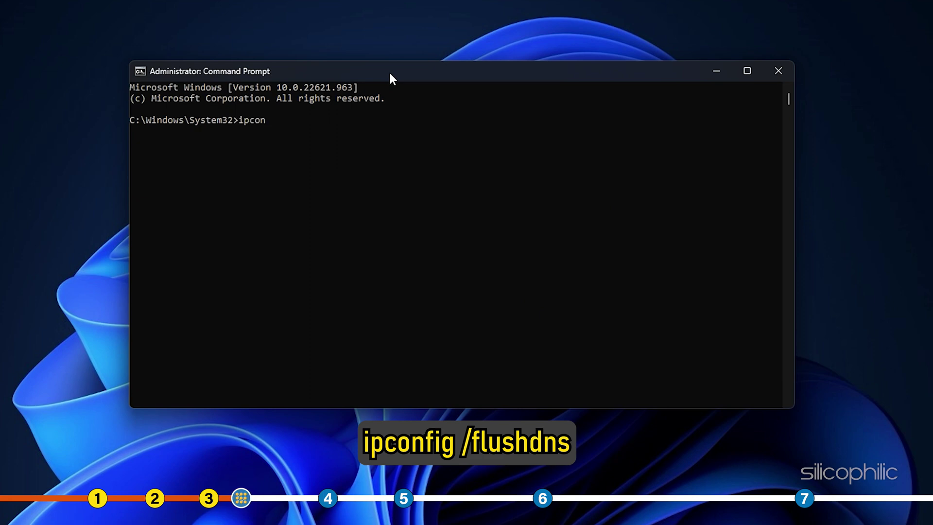
type("fig /flushdns")
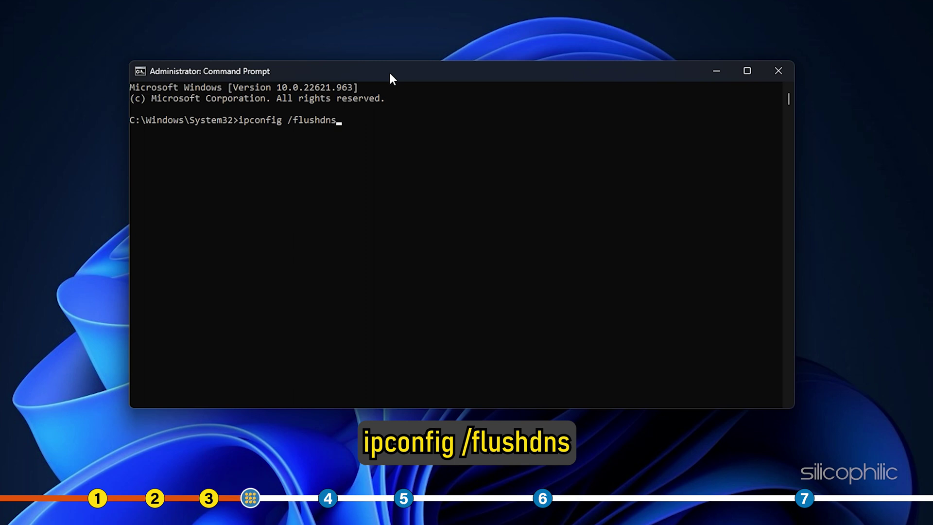
key("Return")
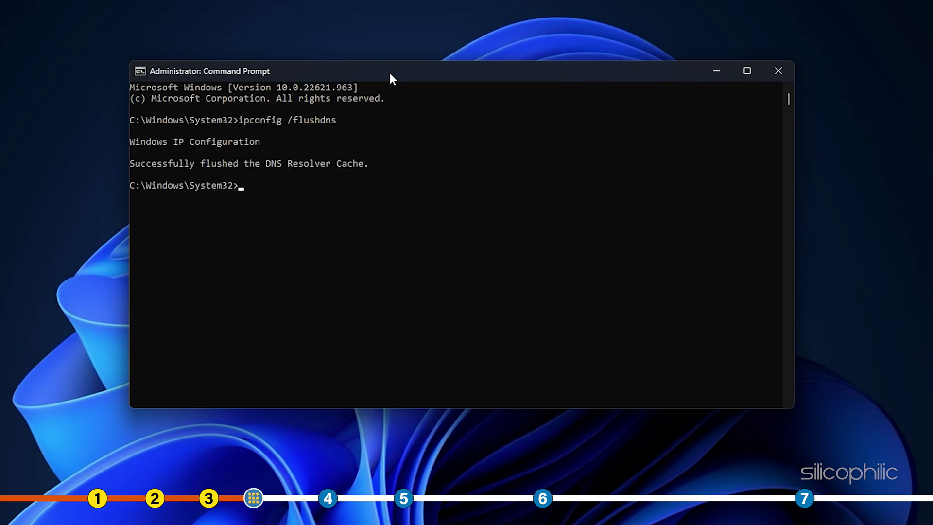
Release and renew the IP address with ipconfig /release and ipconfig /renew
type("ip")
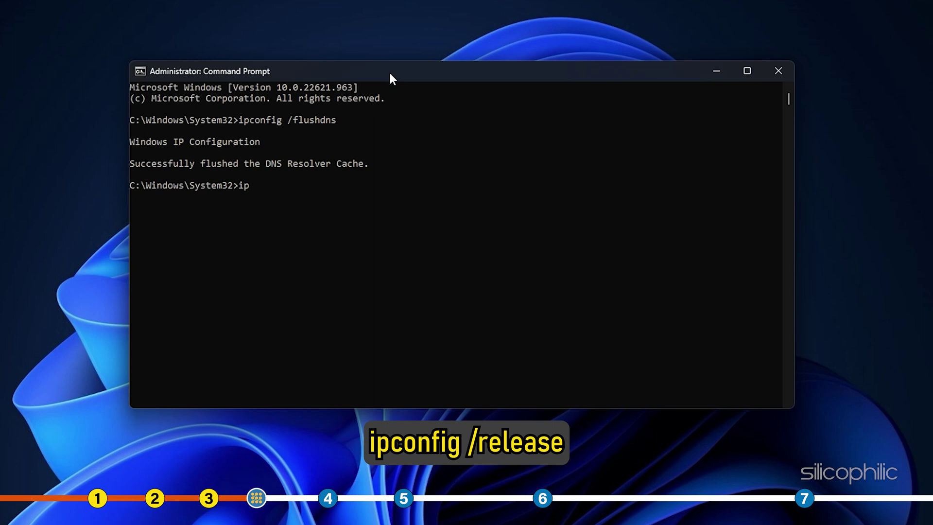
type("config /rele")
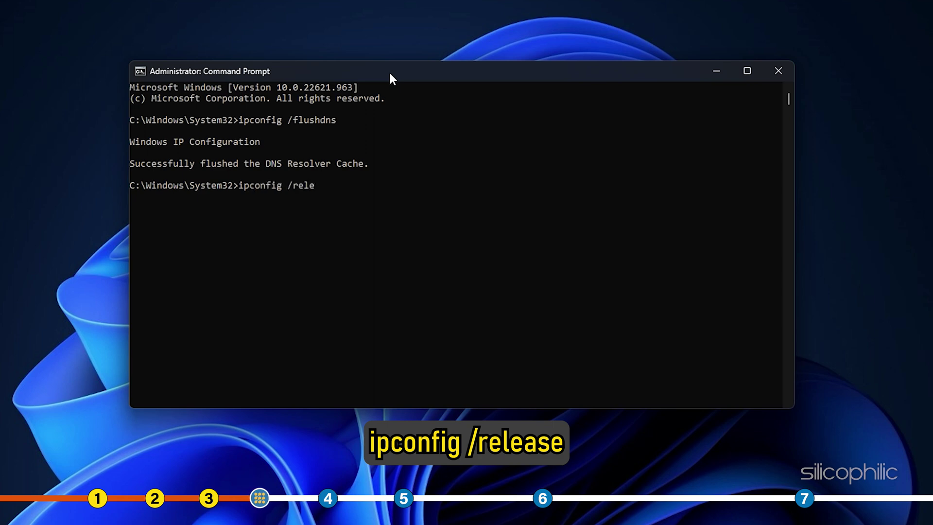
type("ase")
key("Return")
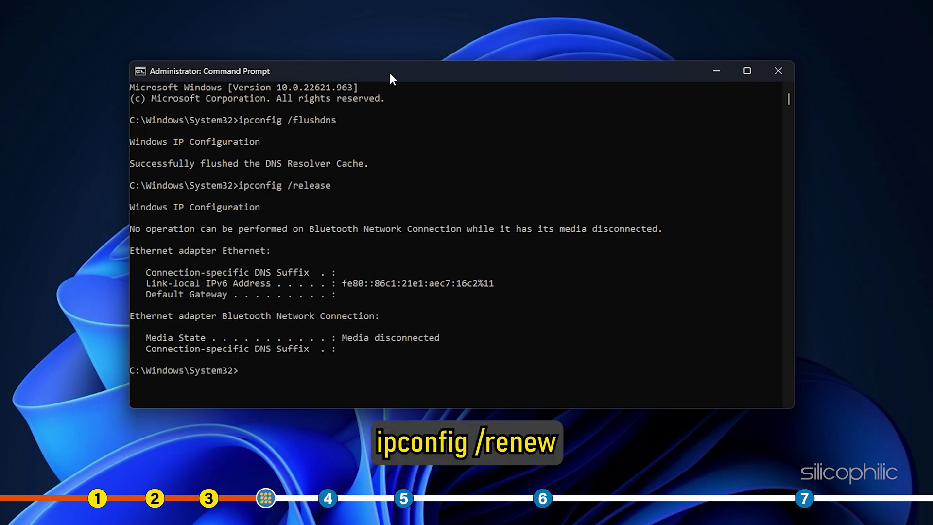
type("ipconf")
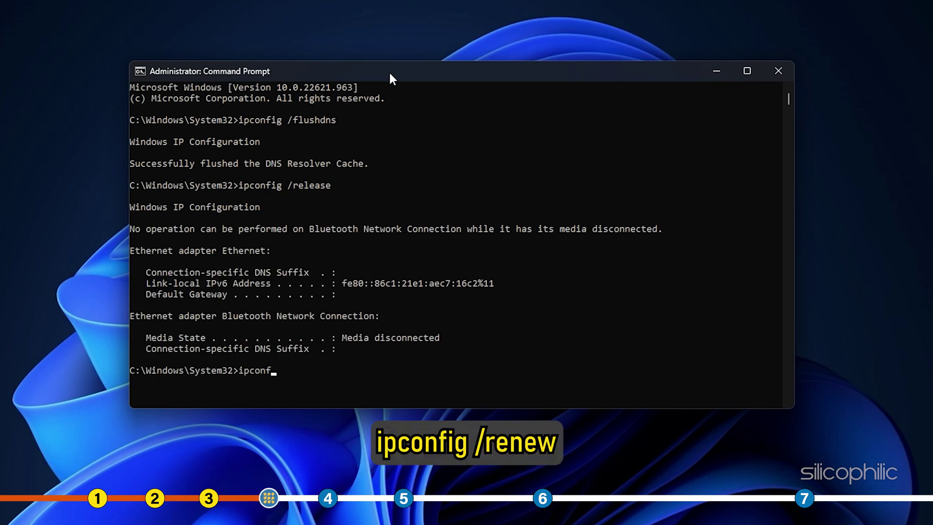
type("ig /rene")
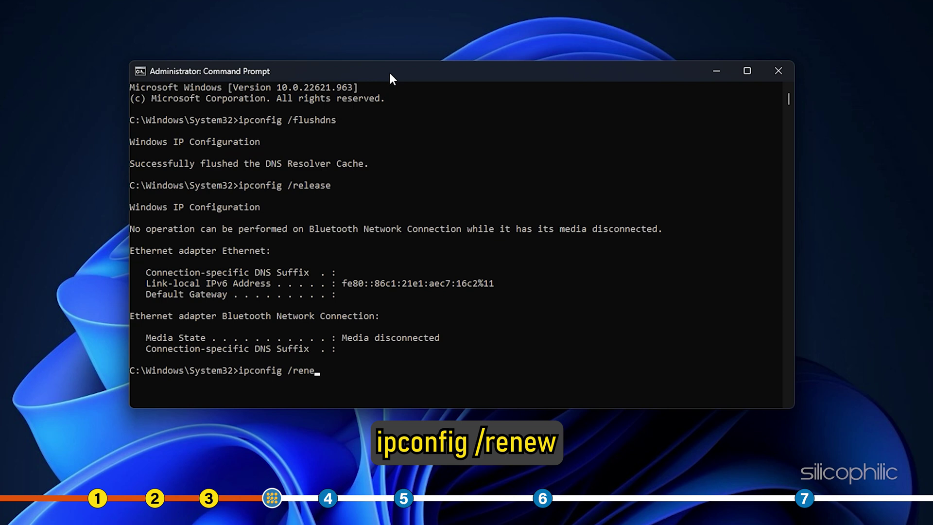
type("w")
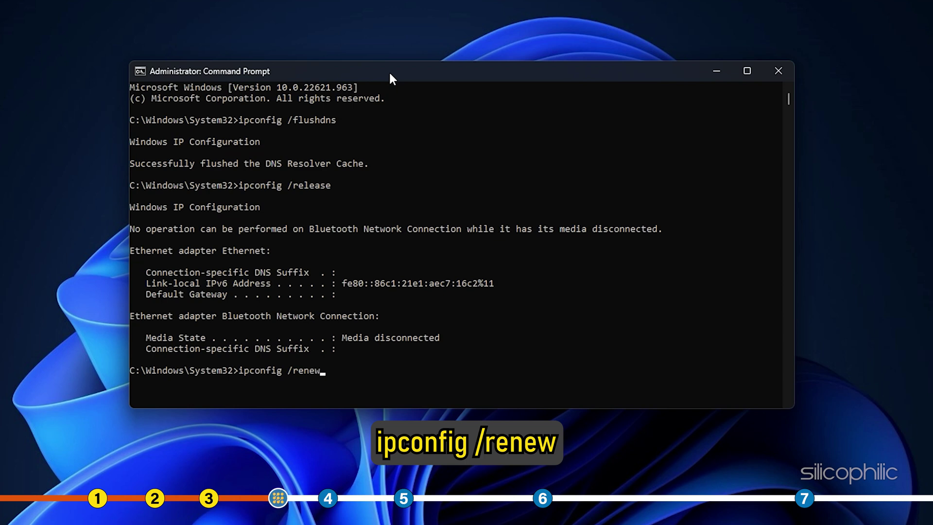
key("Return")
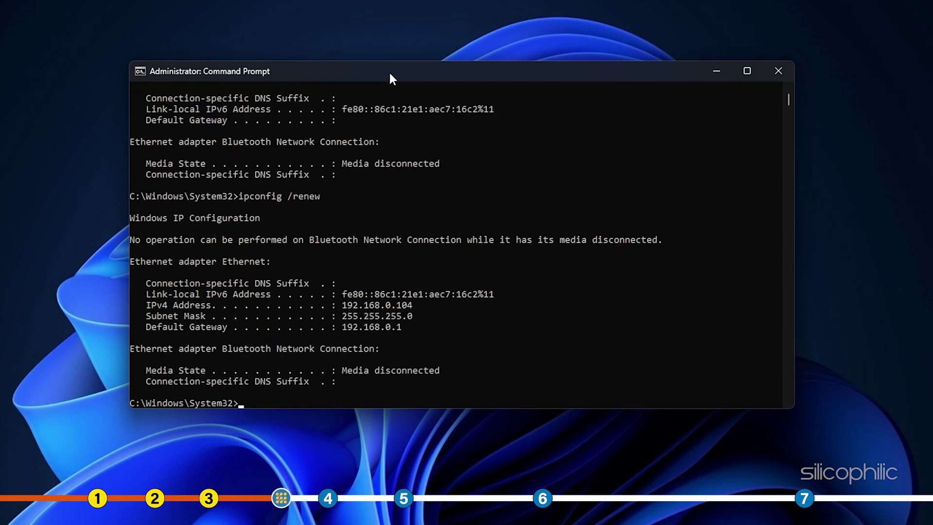
Run 'netsh int ipv6 reset reset.log' and 'netsh winsock reset', then exit Command Prompt
type("netsh int ipv6 reset reset.log")
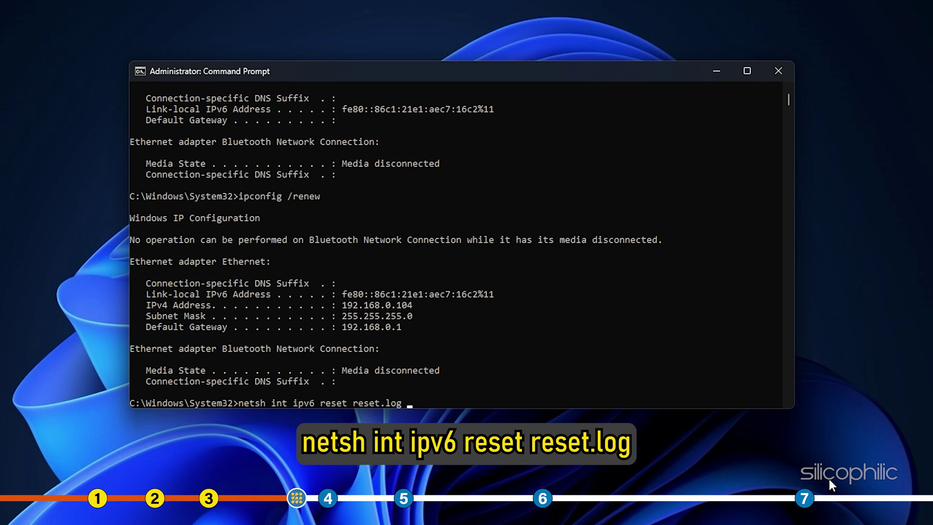
key("Return")
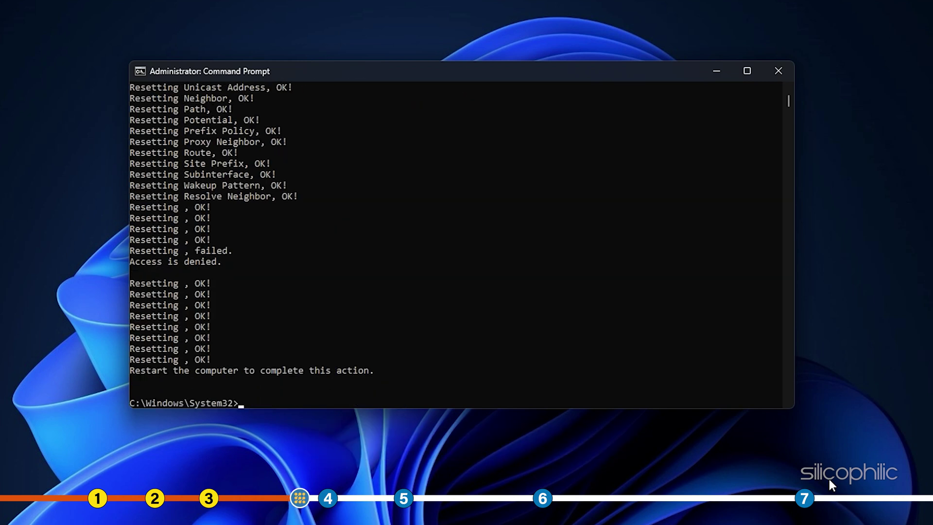
type("netsh winsock reset")
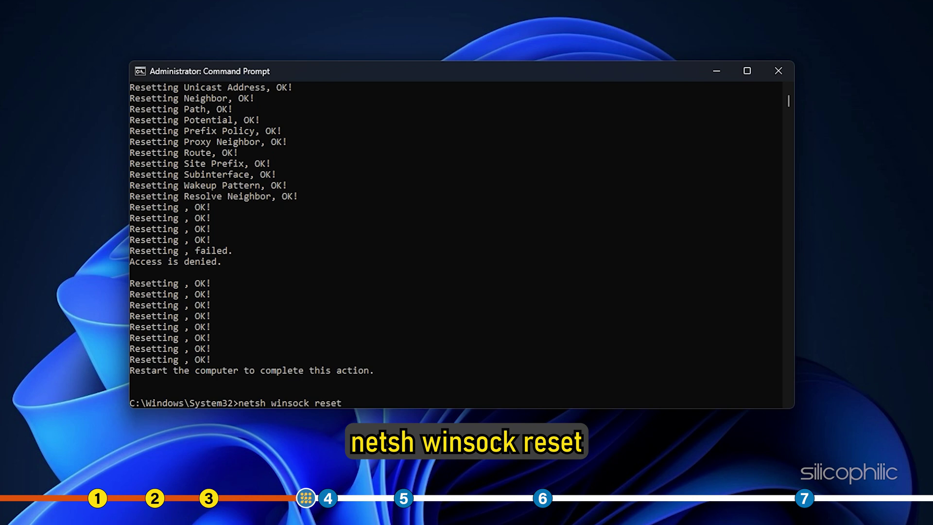
key("Return")
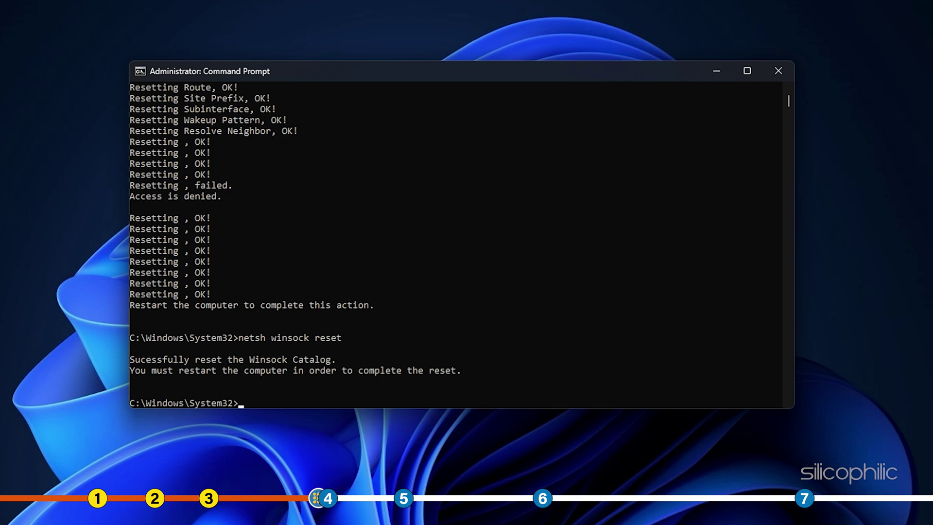
type("XIT")
key("Return")
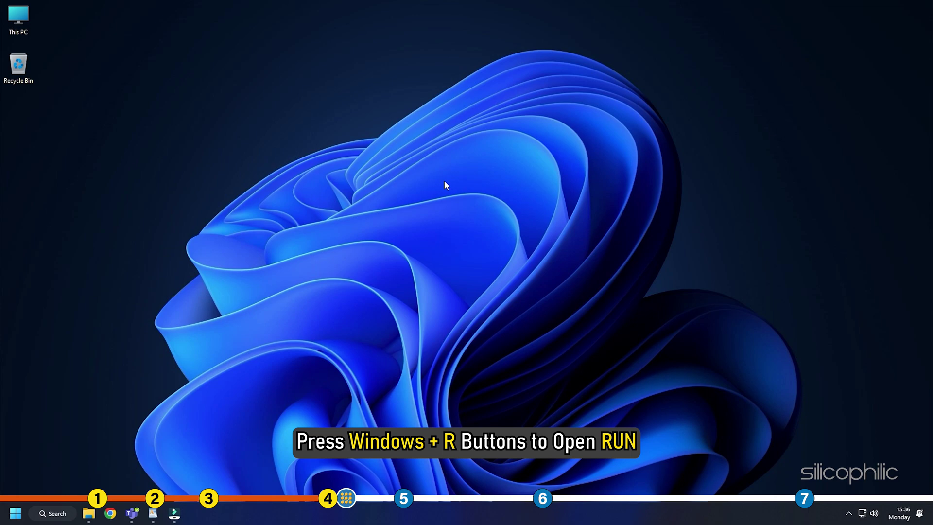
Open the Ethernet adapter's properties from Network Connections via ncpa.cpl
key("super+r")
type("ncpa")
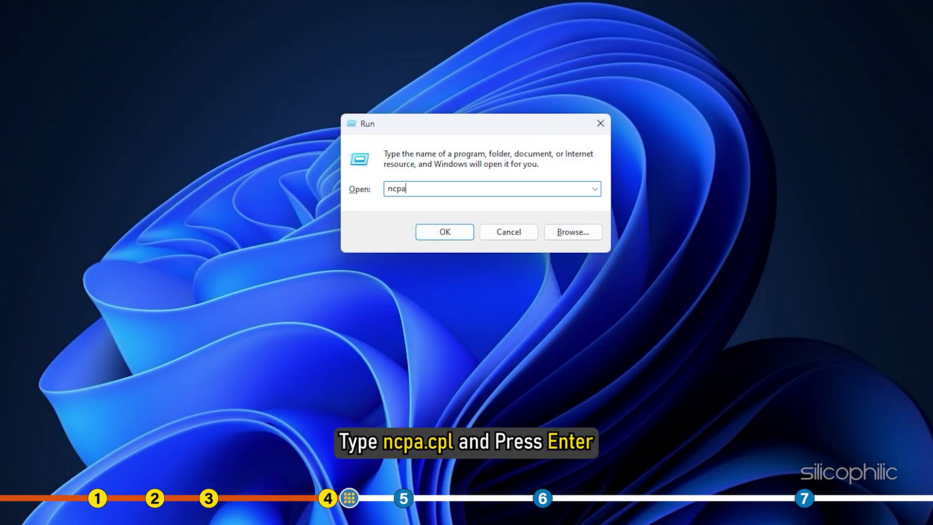
type(".cpl")
key("Return")
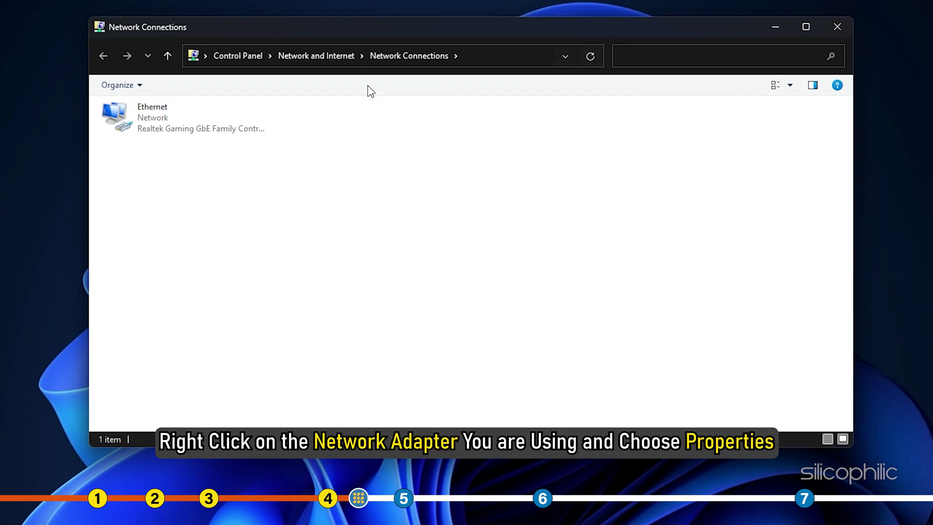
left_click(218, 121)
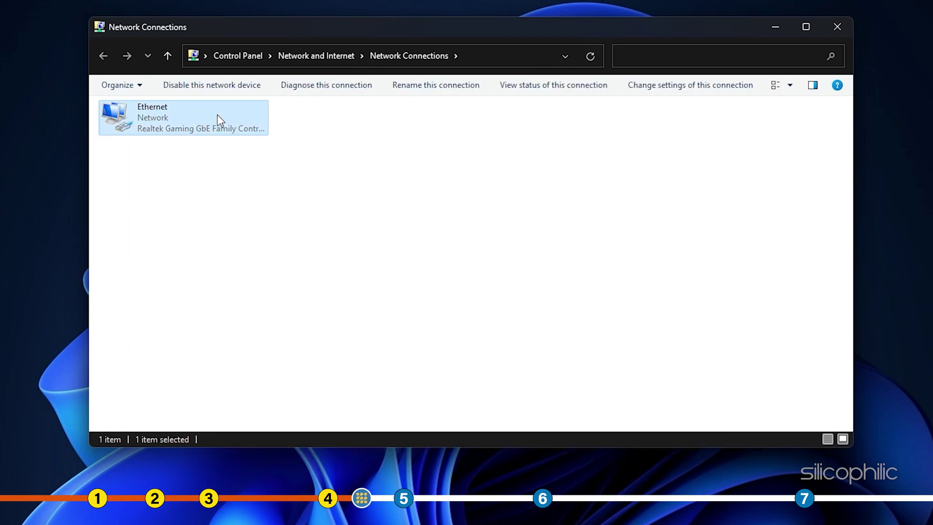
right_click(218, 116)
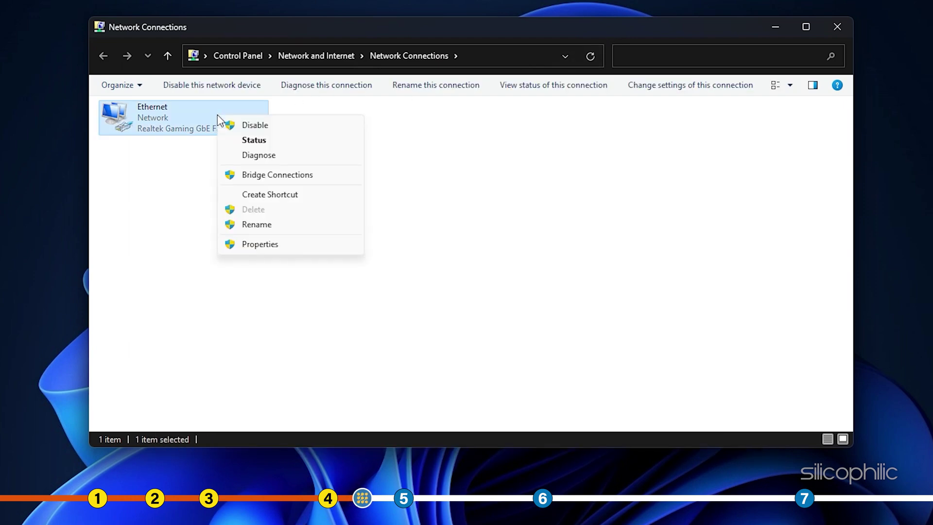
left_click(278, 246)
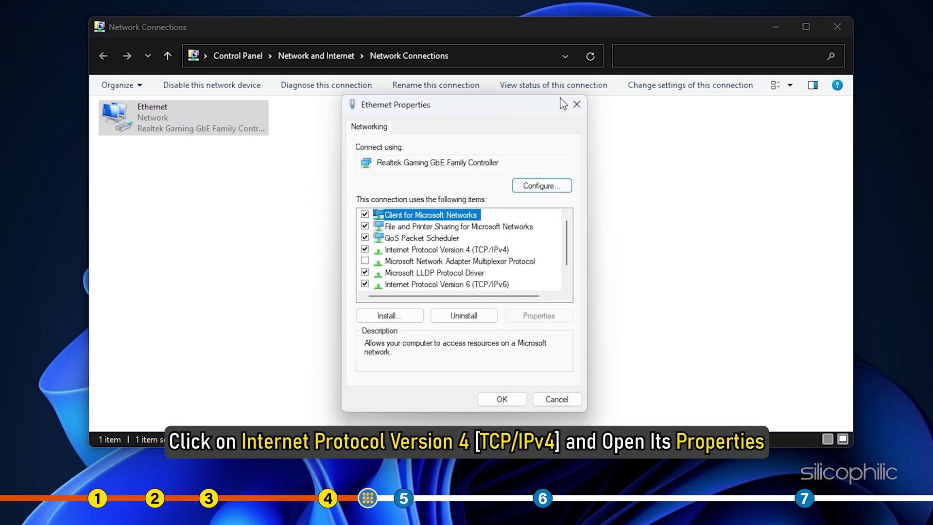
Set IPv4 DNS servers to 8.8.8.8 preferred and 8.8.4.4 alternate
scroll(503, 248, "down", 1)
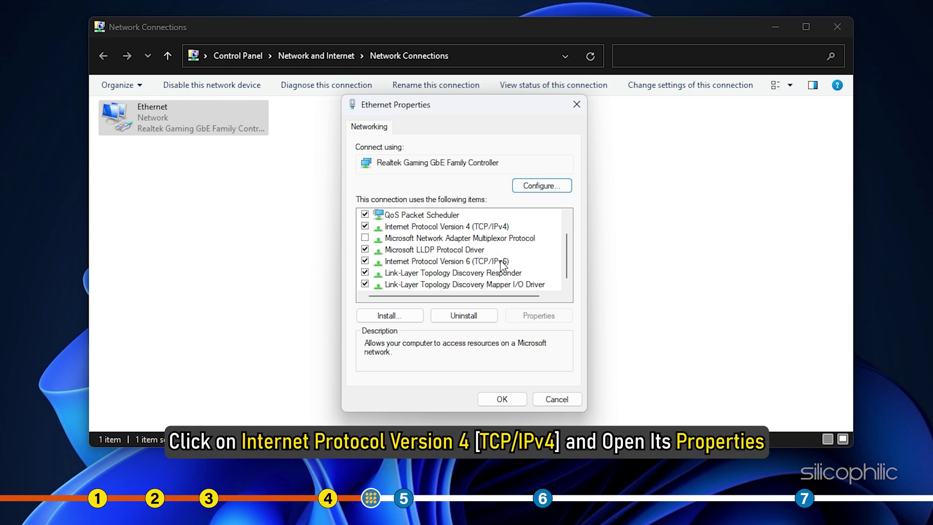
left_click(478, 228)
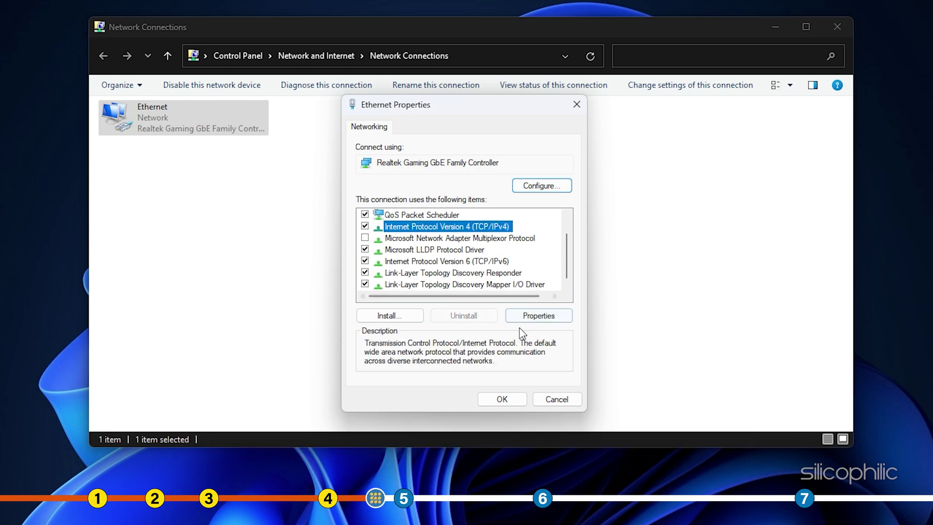
left_click(556, 319)
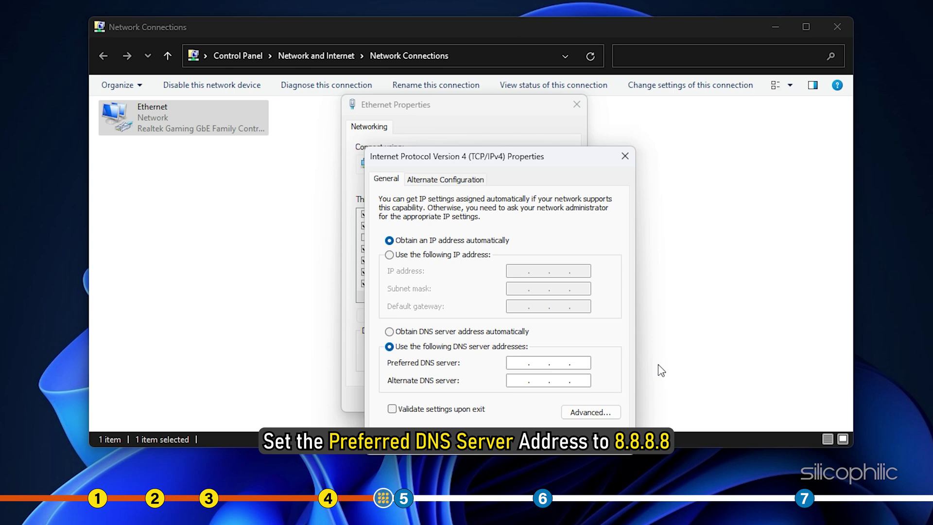
type("8.8.8.8")
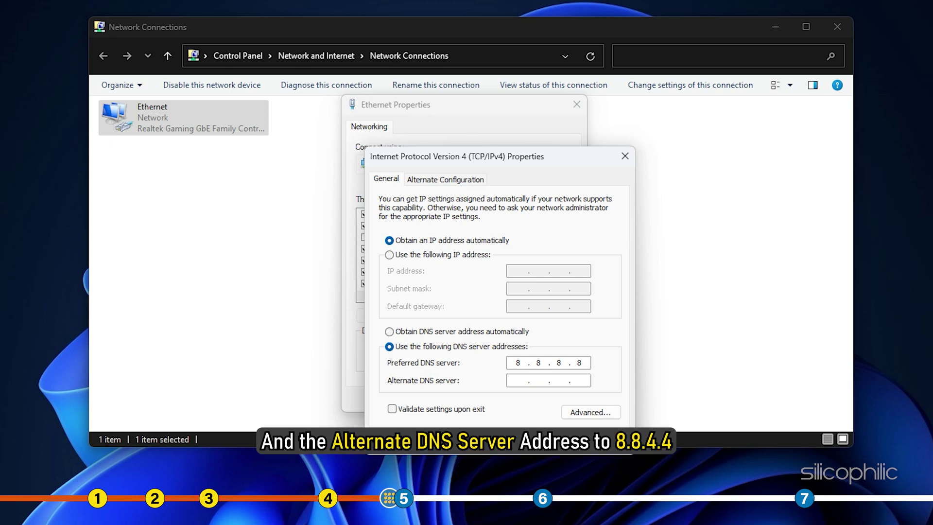
left_click(519, 381)
type("8.8.4.4")
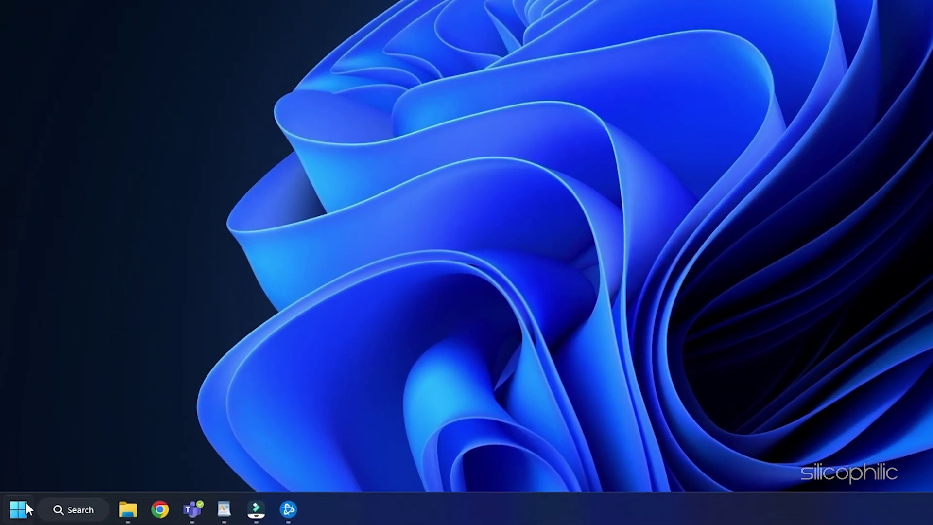
End the Battle.net task in Task Manager, opened from the Win+X menu
right_click(25, 500)
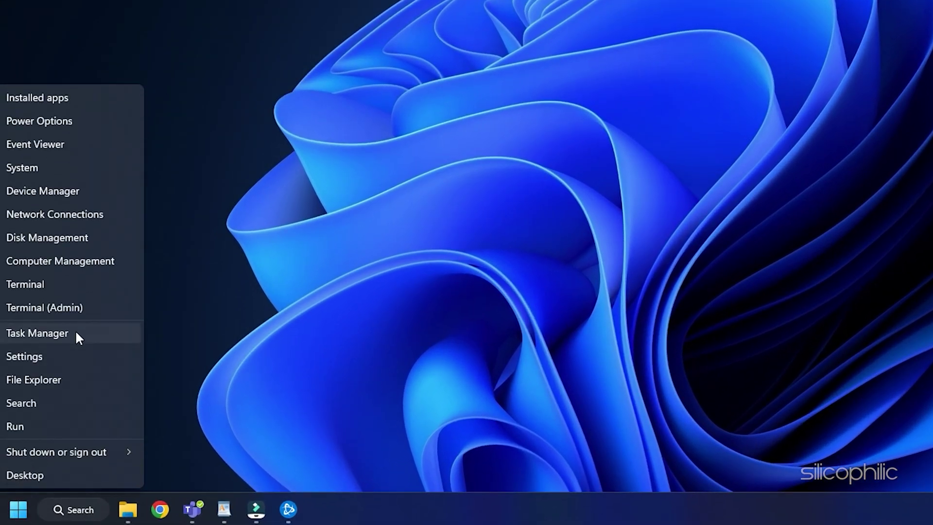
left_click(72, 334)
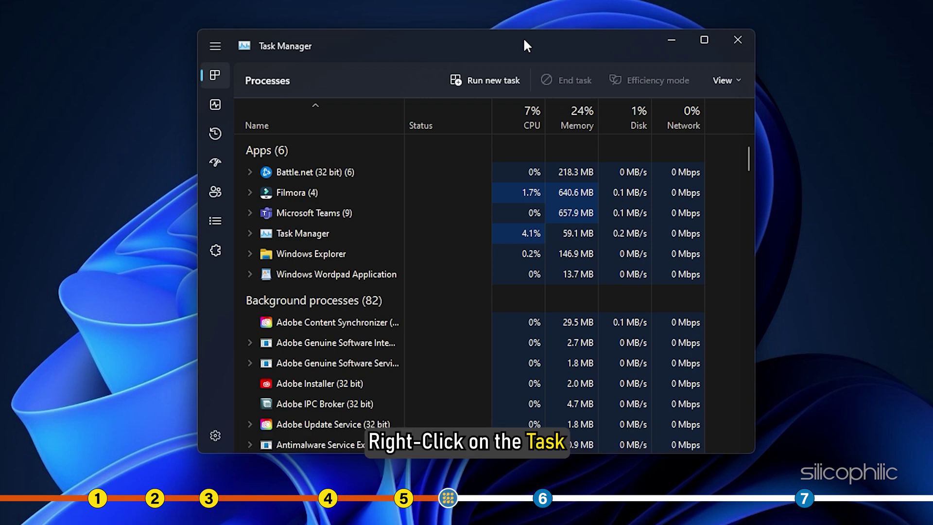
right_click(354, 172)
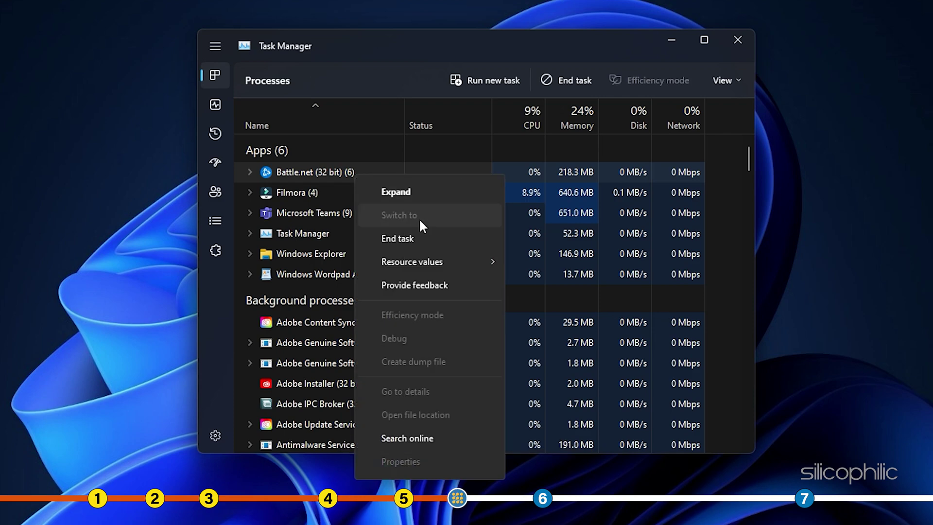
left_click(412, 243)
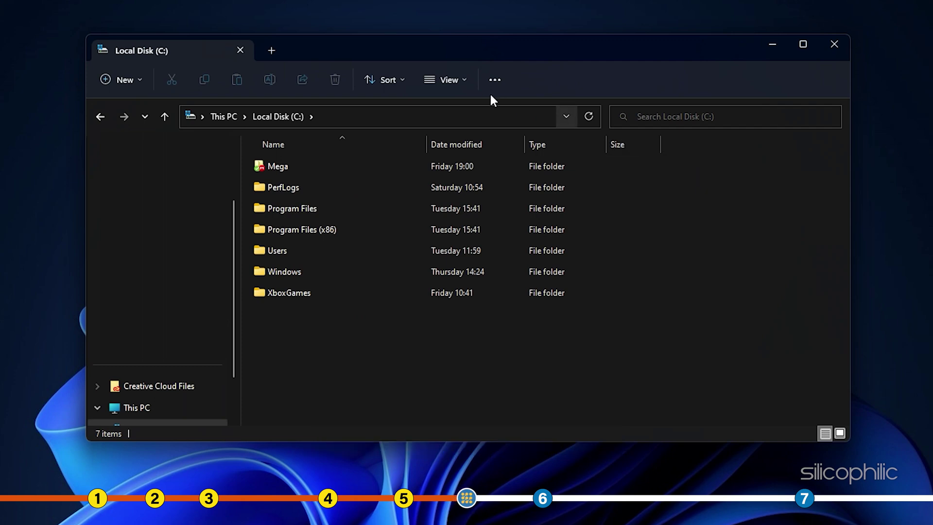
Show hidden items on Local Disk (C:) and open the ProgramData folder
left_click(465, 81)
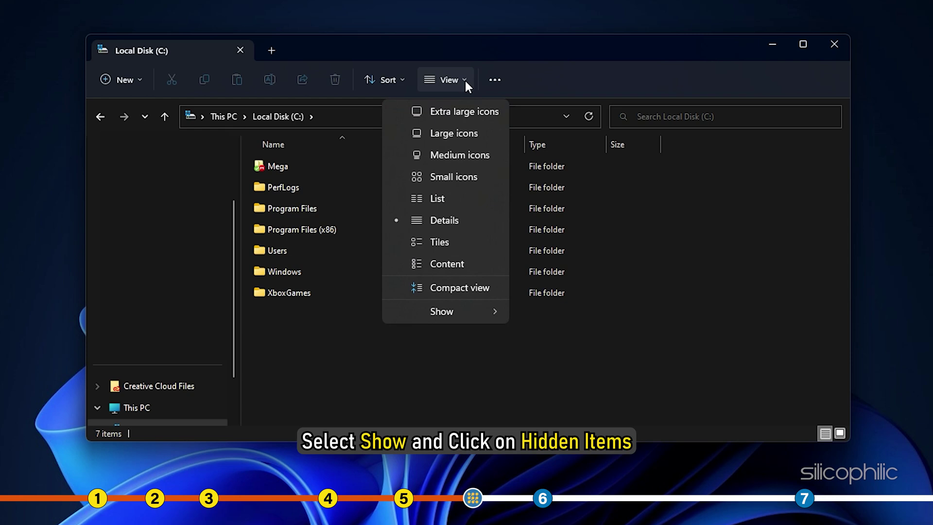
mouse_move(462, 310)
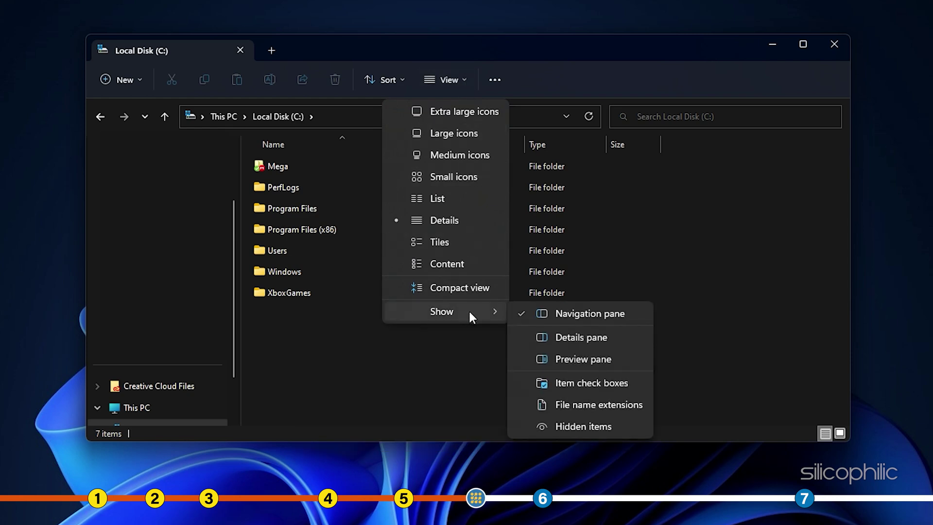
left_click(608, 426)
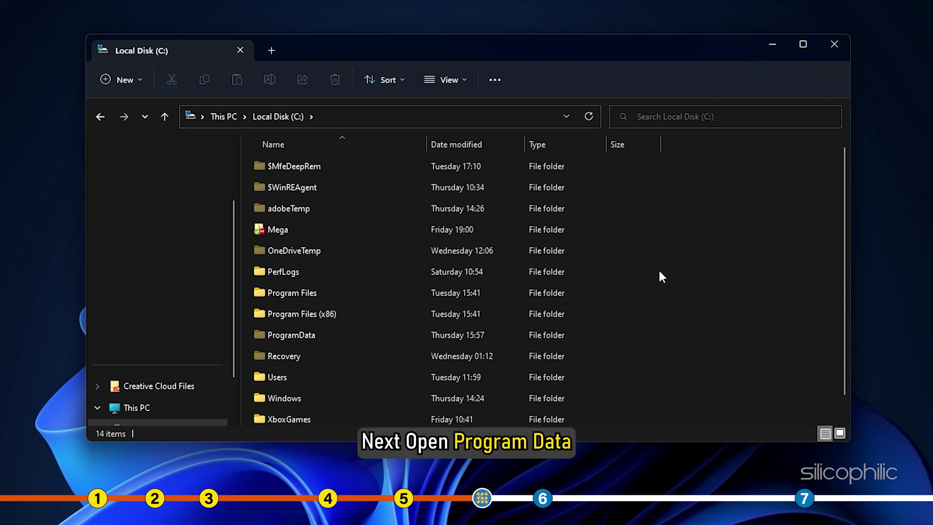
scroll(632, 277, "down", 1)
double_click(319, 311)
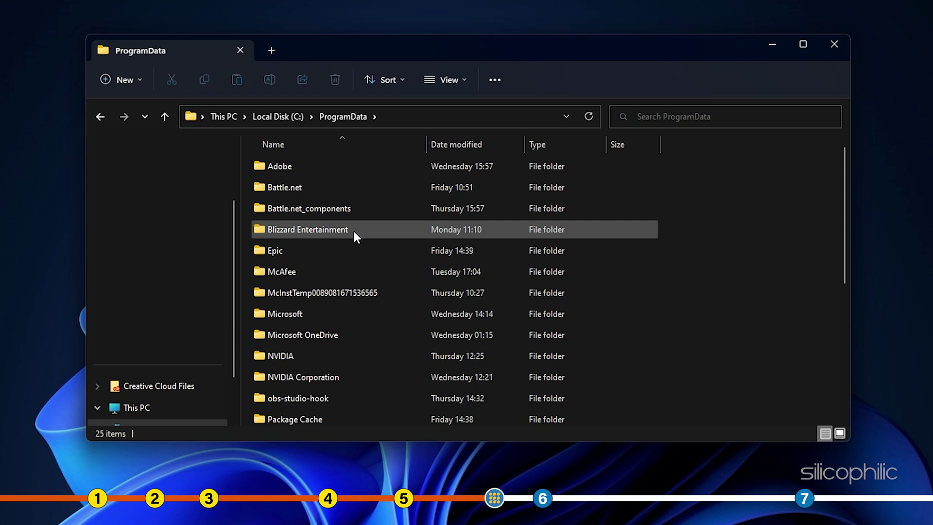
Delete the Blizzard Entertainment and Battle.net folders from ProgramData
left_click(354, 230)
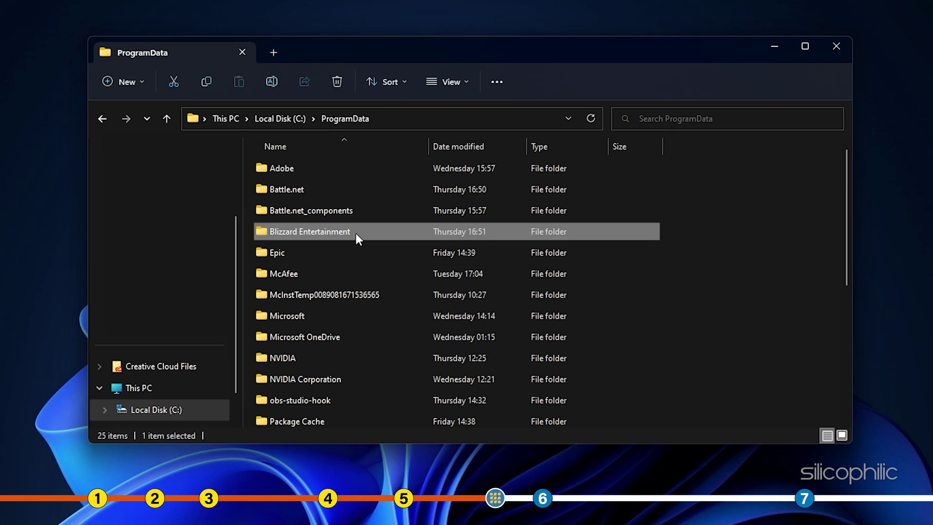
right_click(356, 233)
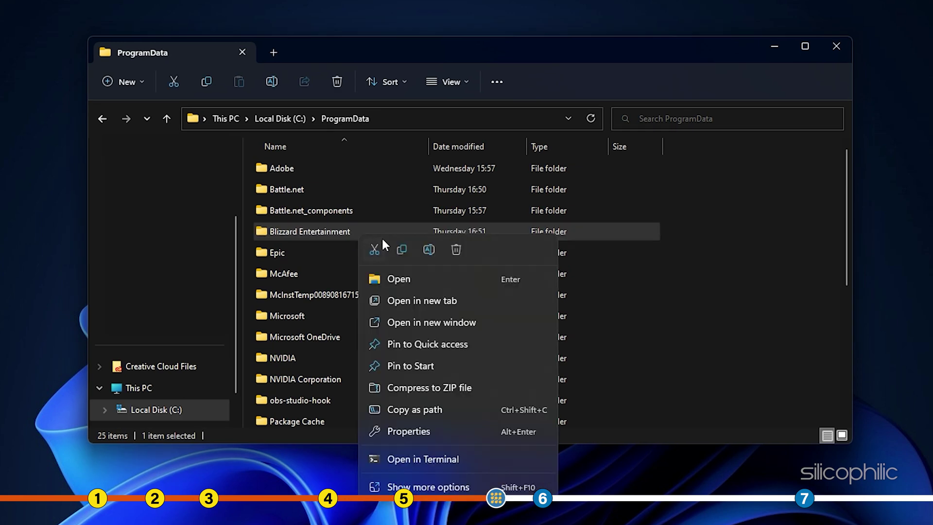
left_click(463, 256)
left_click(311, 190)
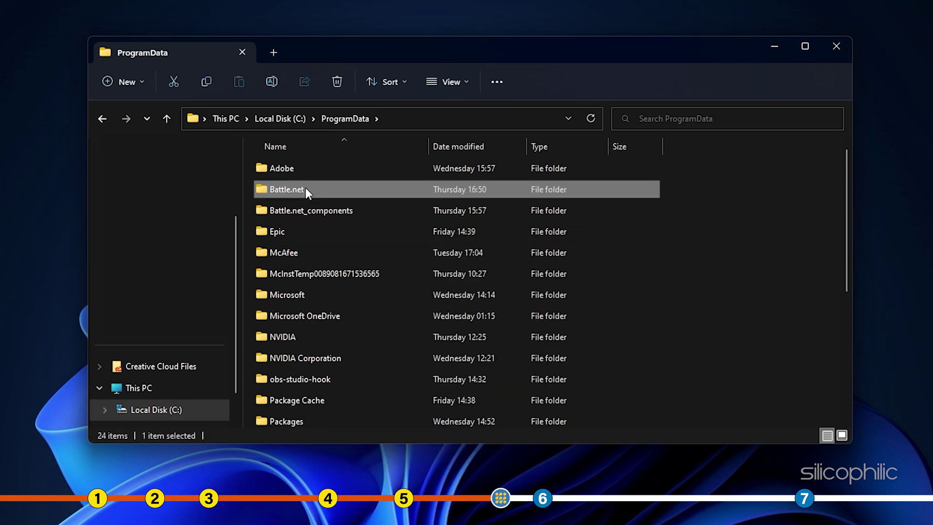
right_click(305, 188)
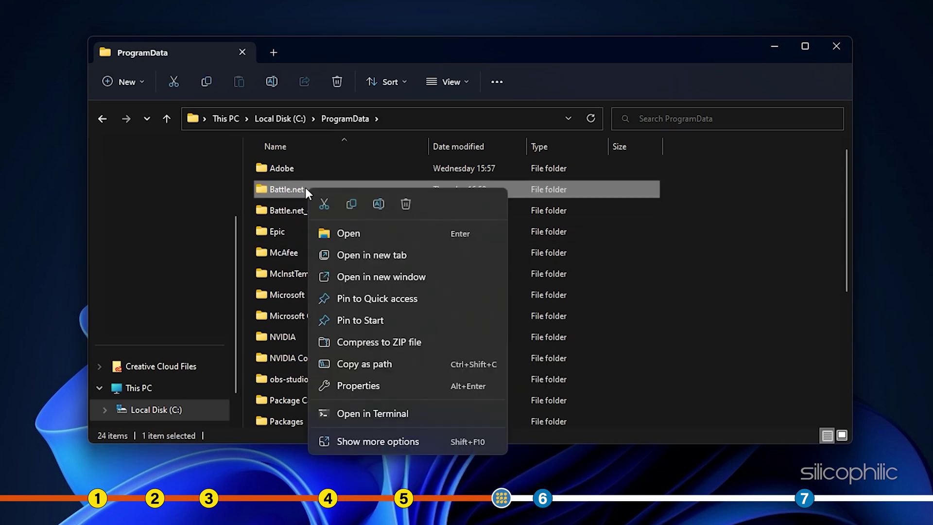
left_click(406, 204)
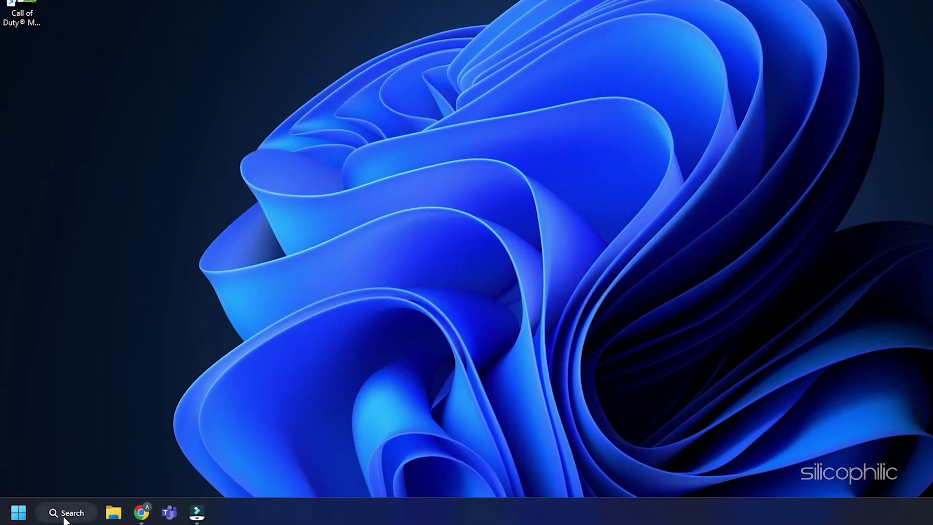
Open Windows Defender Firewall with Advanced Security from search and show its Inbound Rules
left_click(54, 514)
type("w")
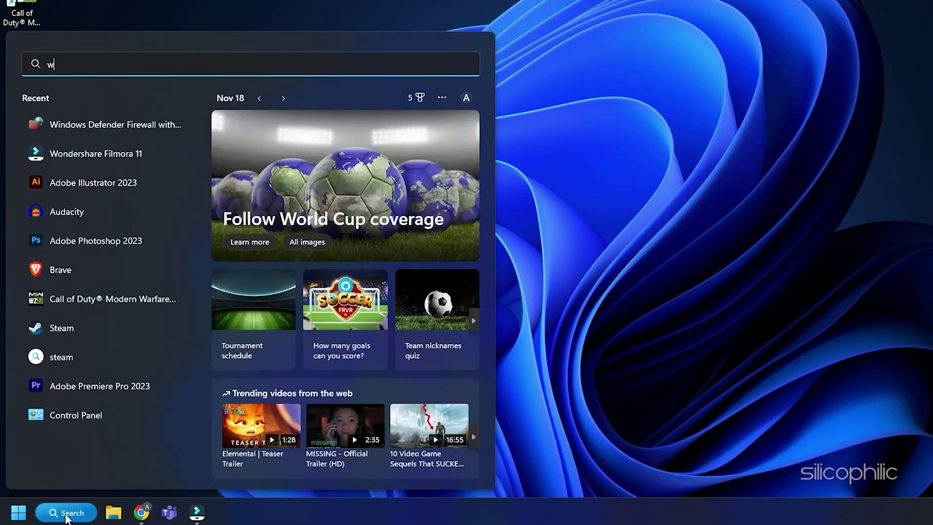
type("indows")
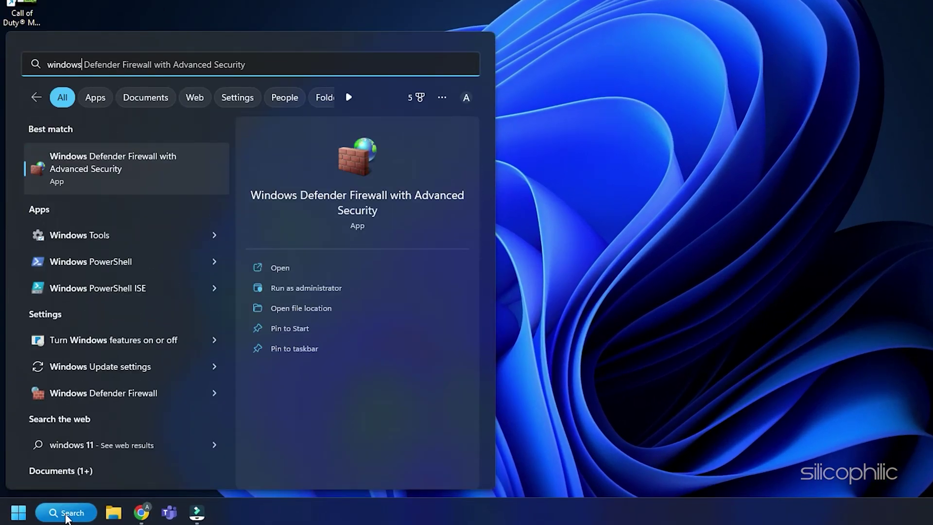
type(" fire")
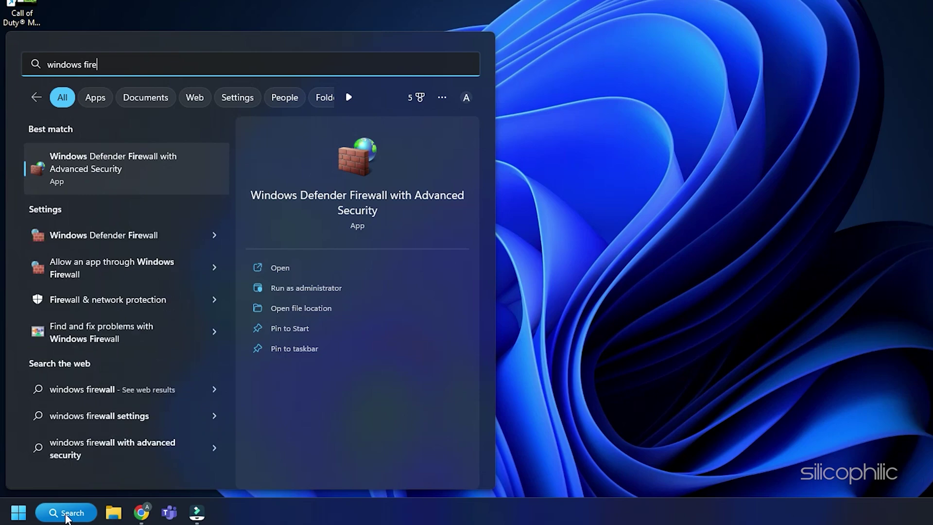
type("wall")
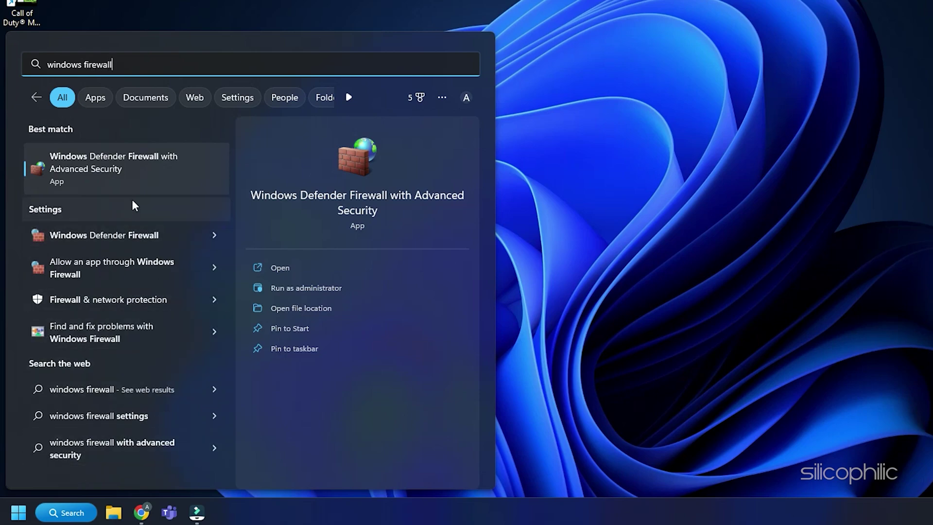
left_click(140, 175)
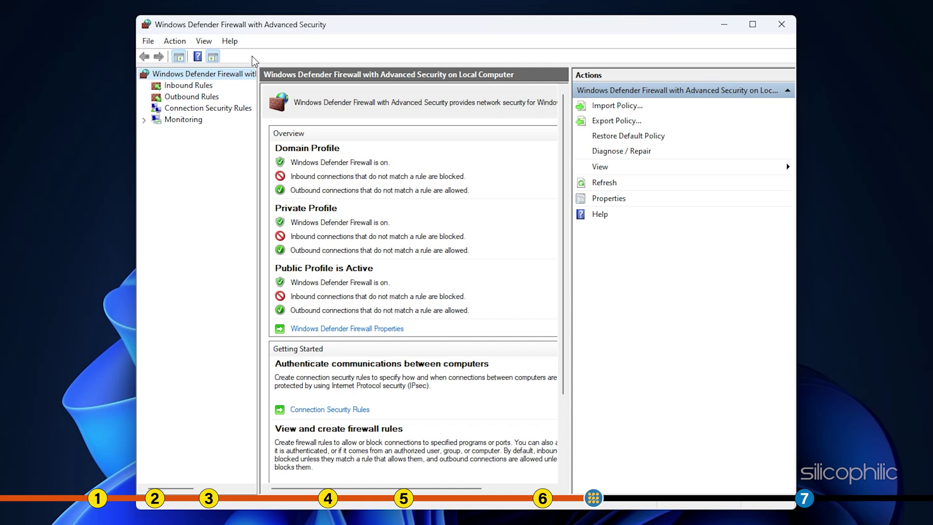
left_click(210, 88)
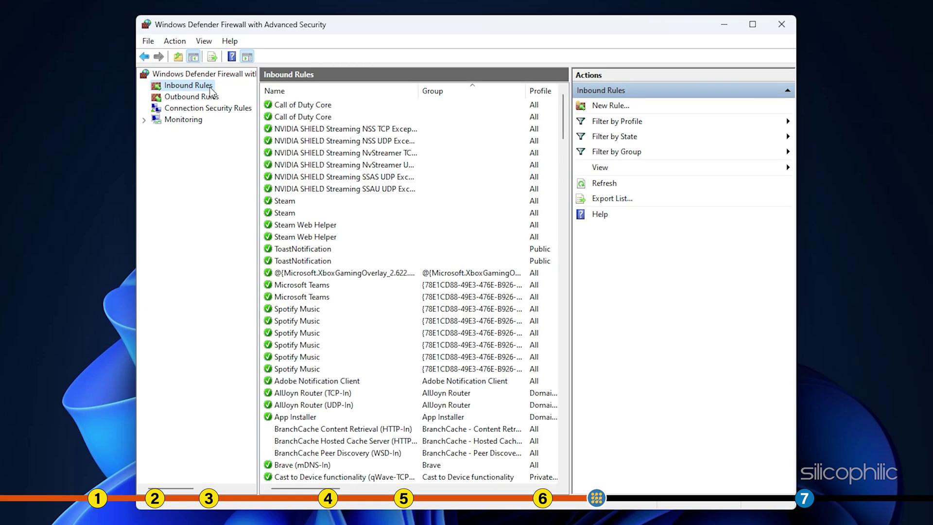
left_click(611, 106)
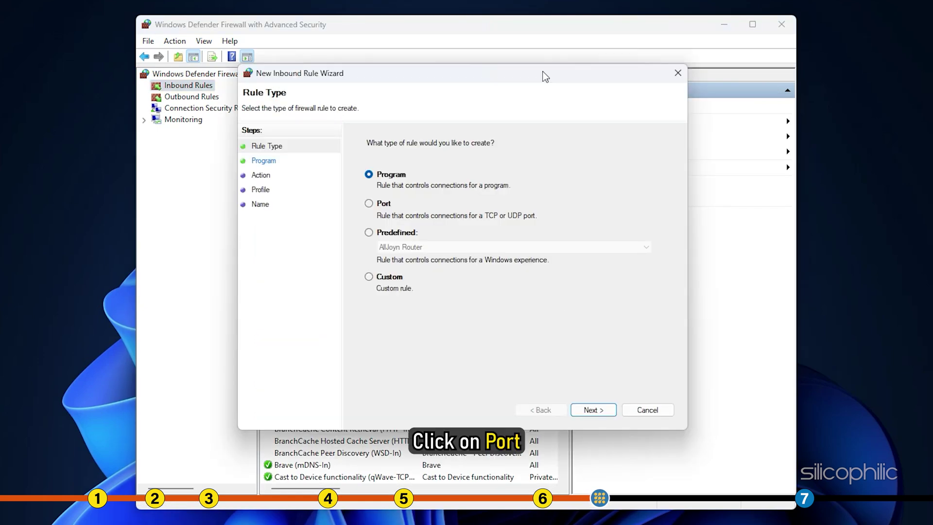
left_click(382, 209)
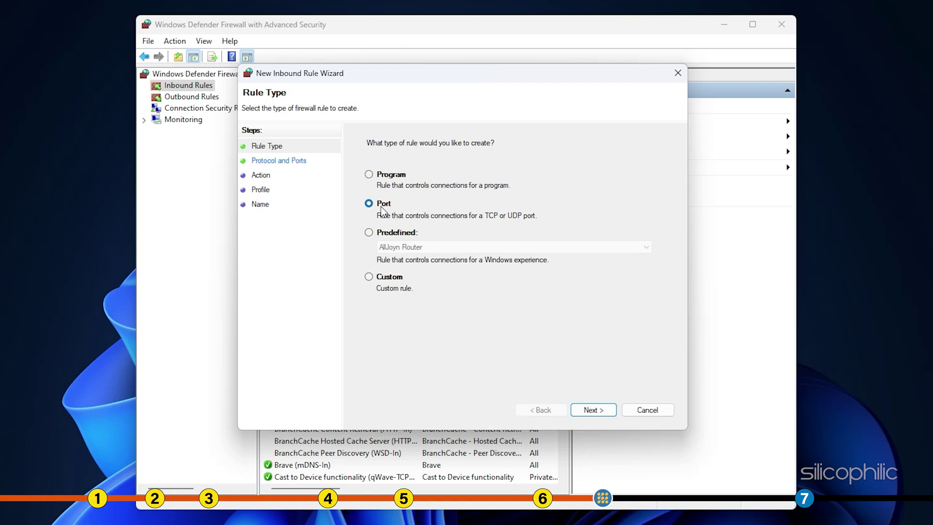
left_click(611, 409)
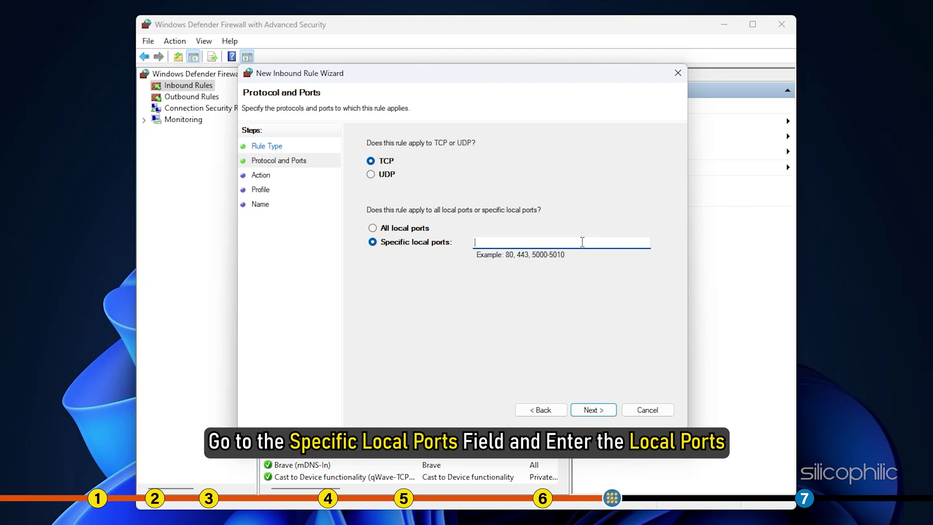
key("ctrl+v")
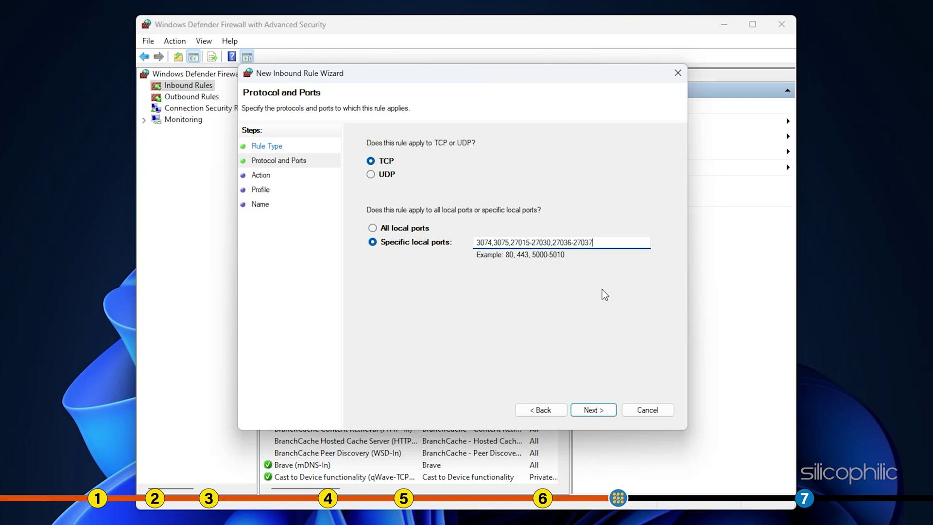
left_click(604, 410)
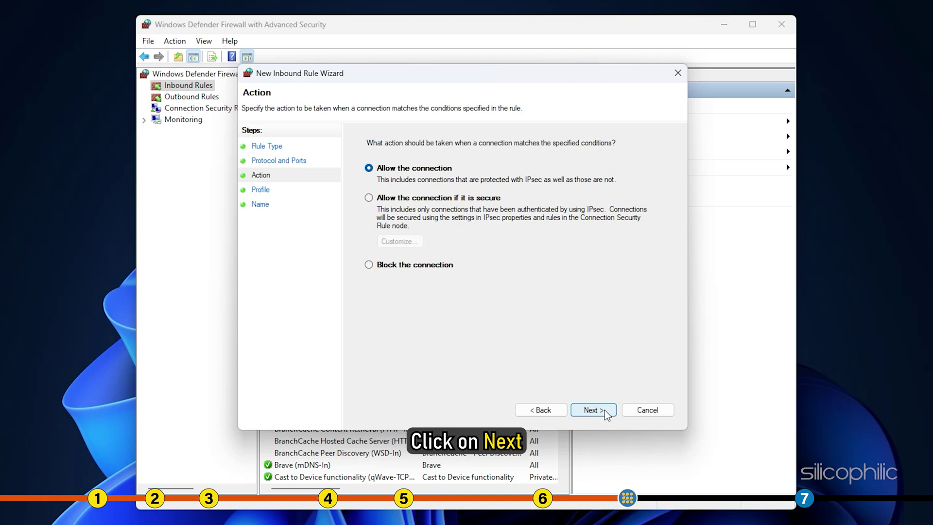
left_click(605, 410)
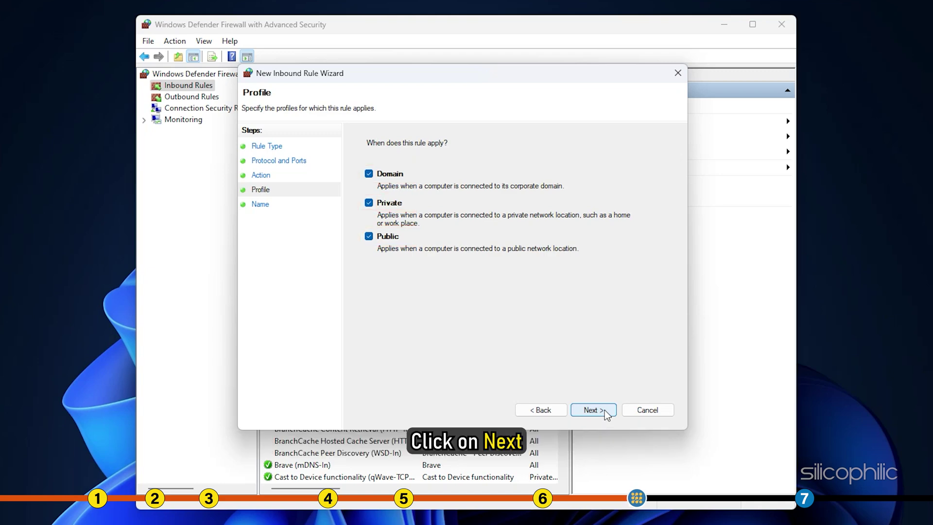
left_click(605, 410)
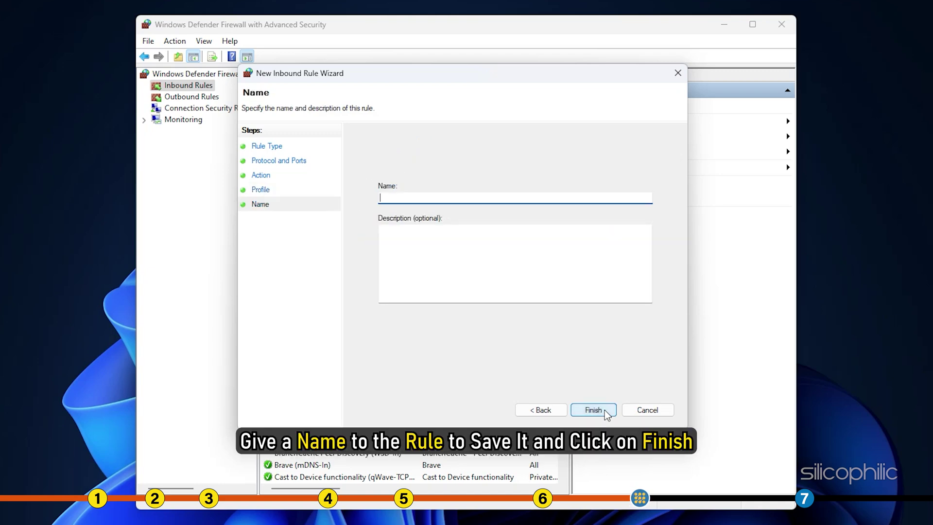
type("WZ10")
left_click(605, 411)
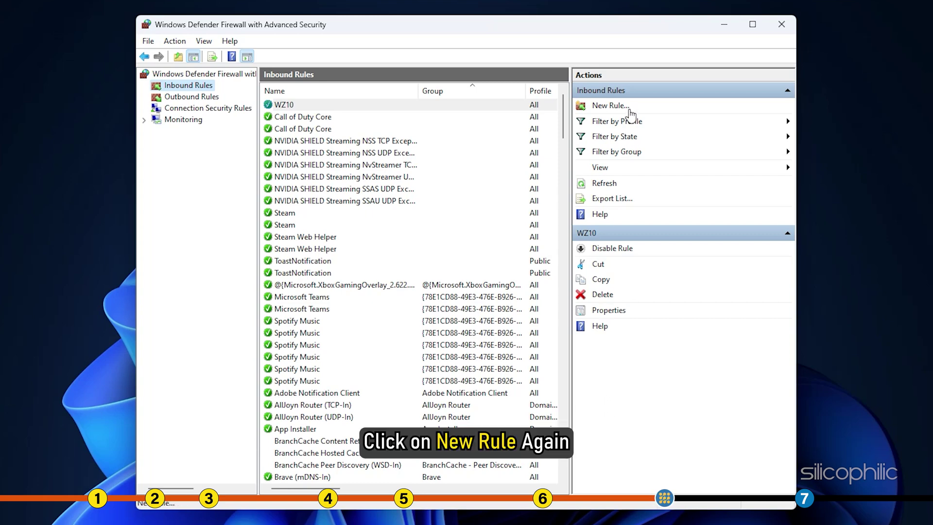
left_click(609, 106)
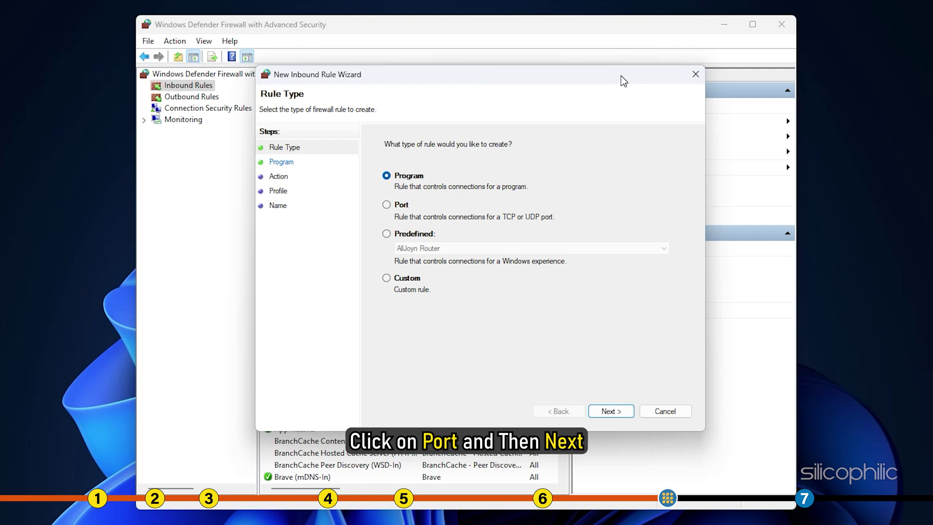
left_click(397, 205)
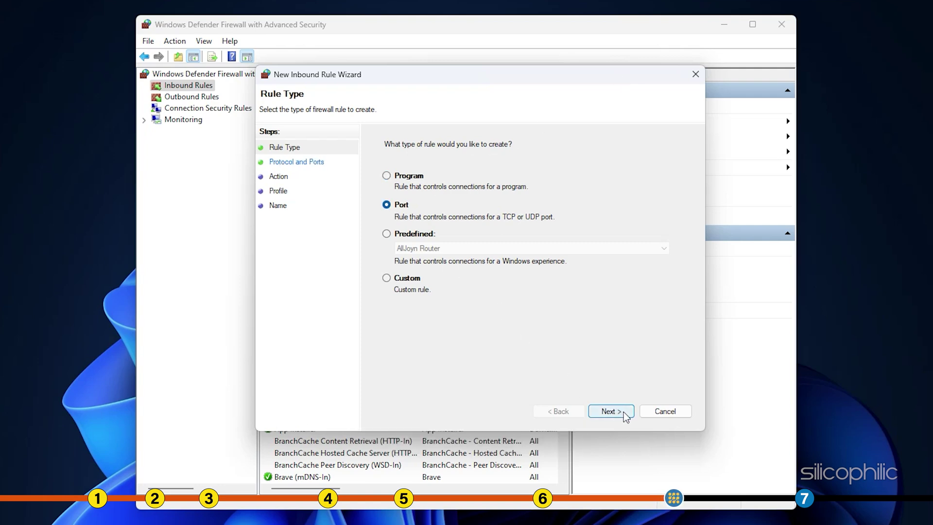
left_click(610, 411)
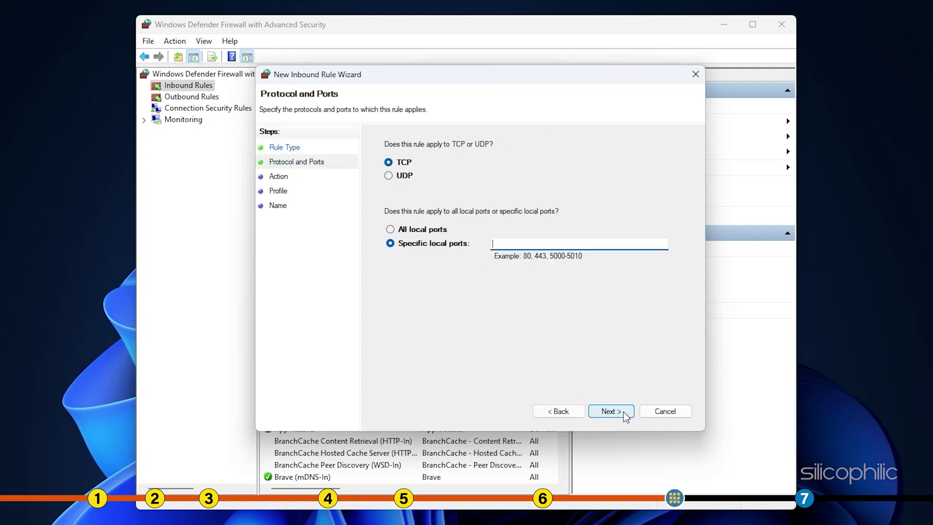
left_click(388, 177)
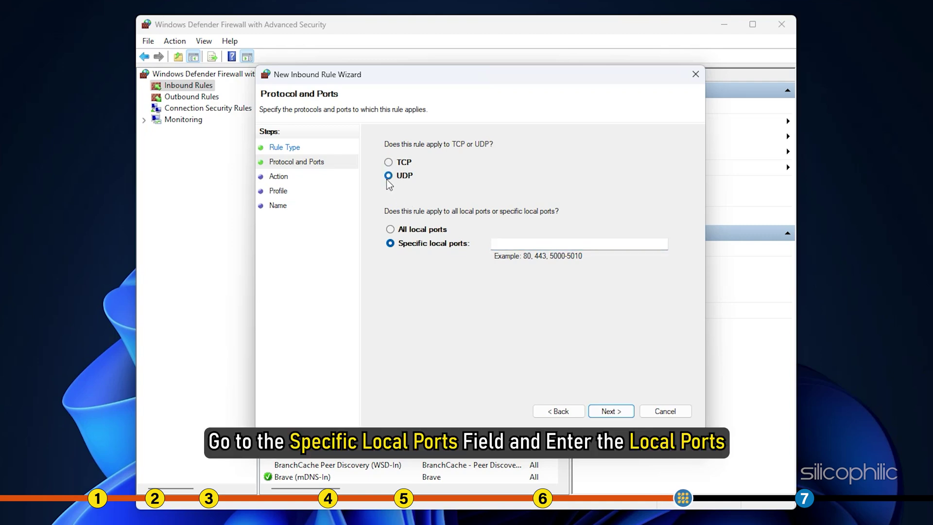
left_click(593, 242)
key("ctrl+v")
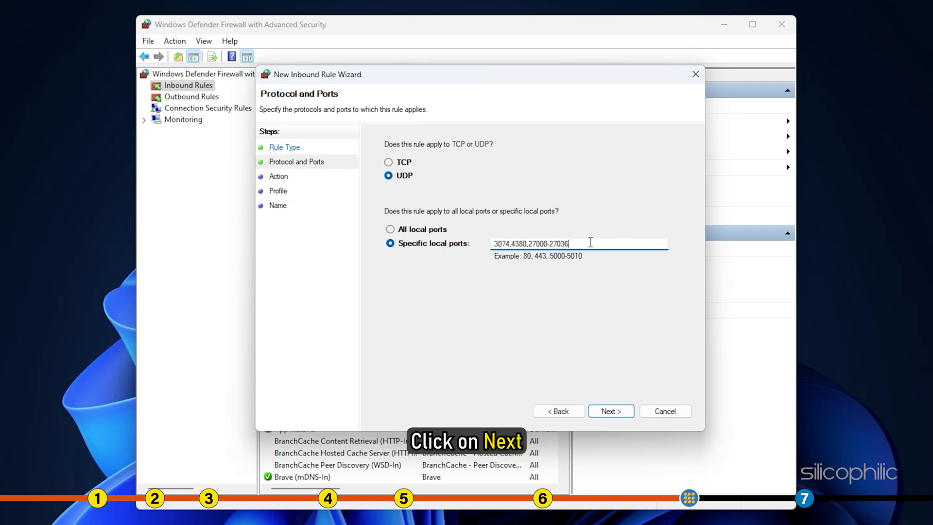
left_click(626, 412)
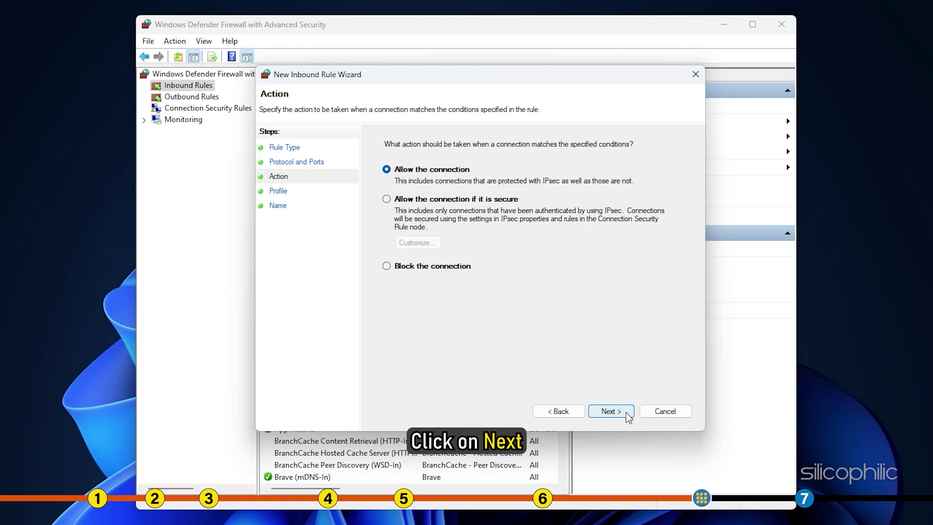
left_click(626, 412)
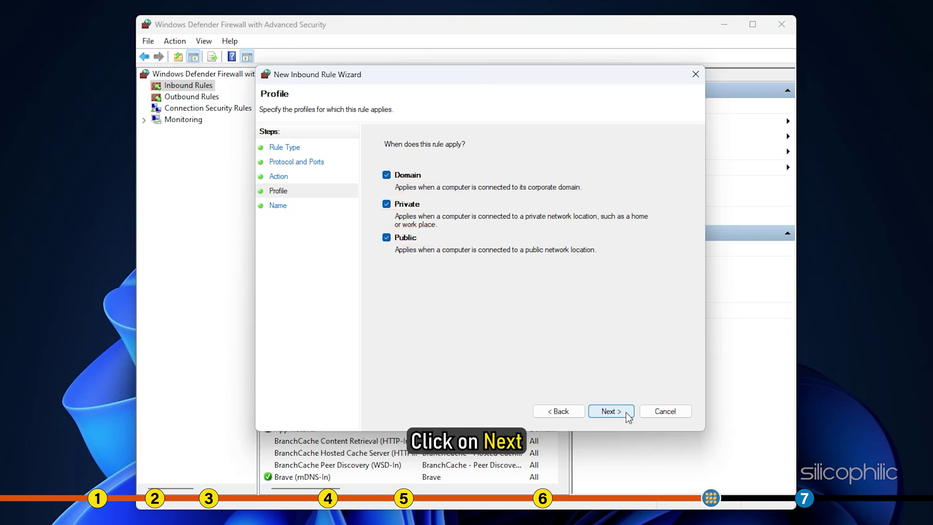
left_click(626, 412)
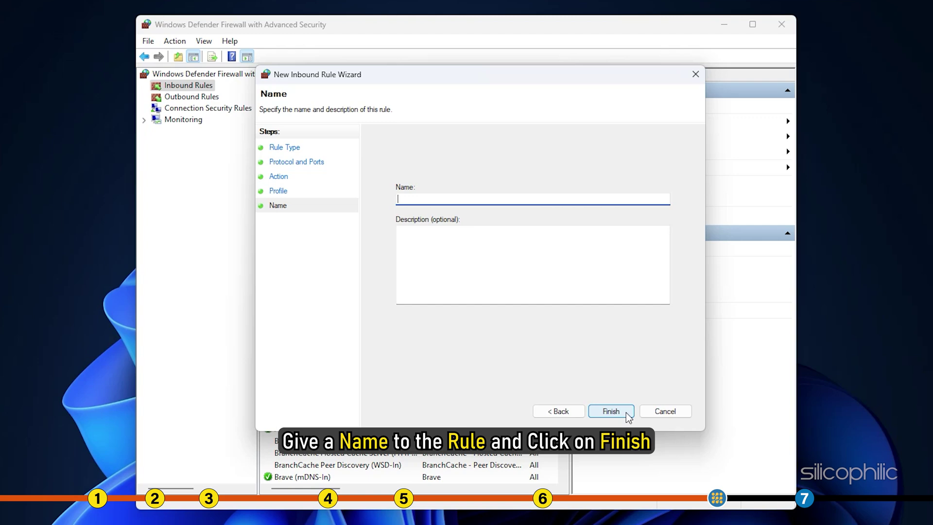
type("WZ20")
left_click(626, 413)
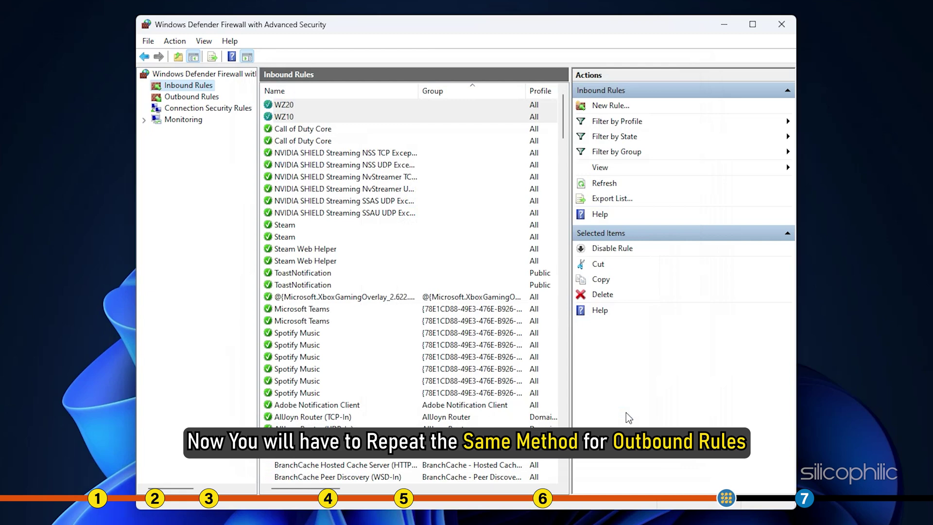
left_click(217, 101)
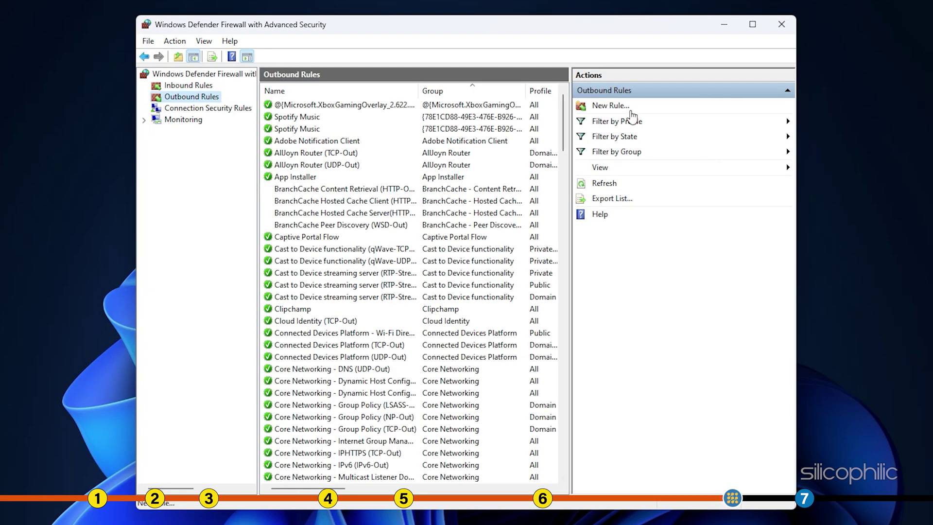
left_click(631, 110)
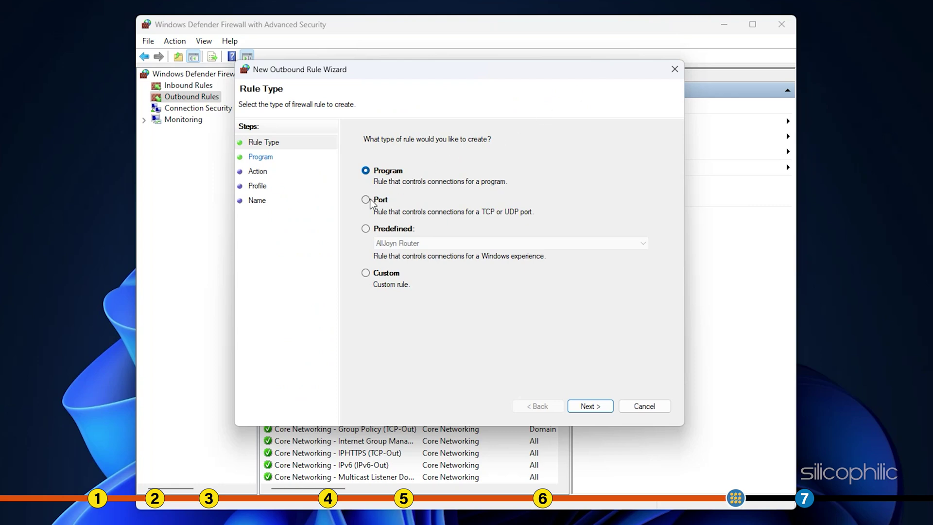
left_click(367, 200)
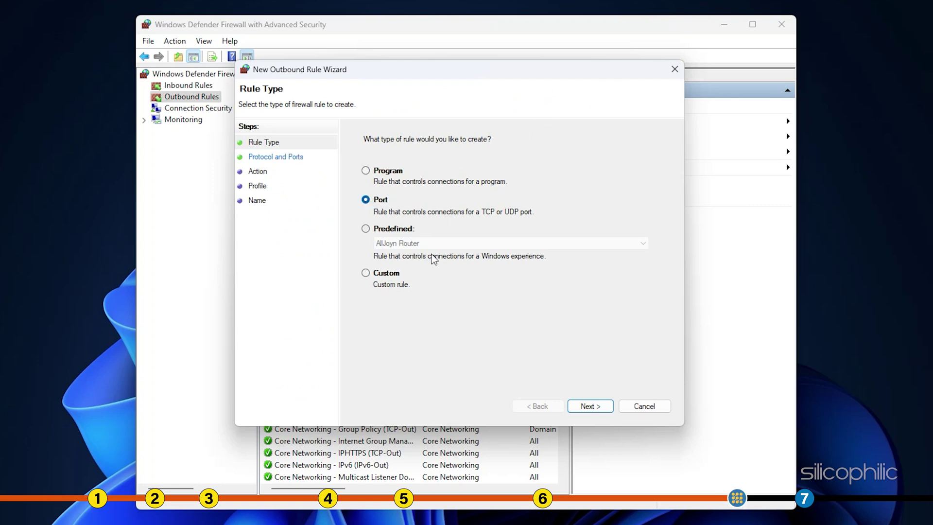
left_click(607, 407)
key("ctrl+v")
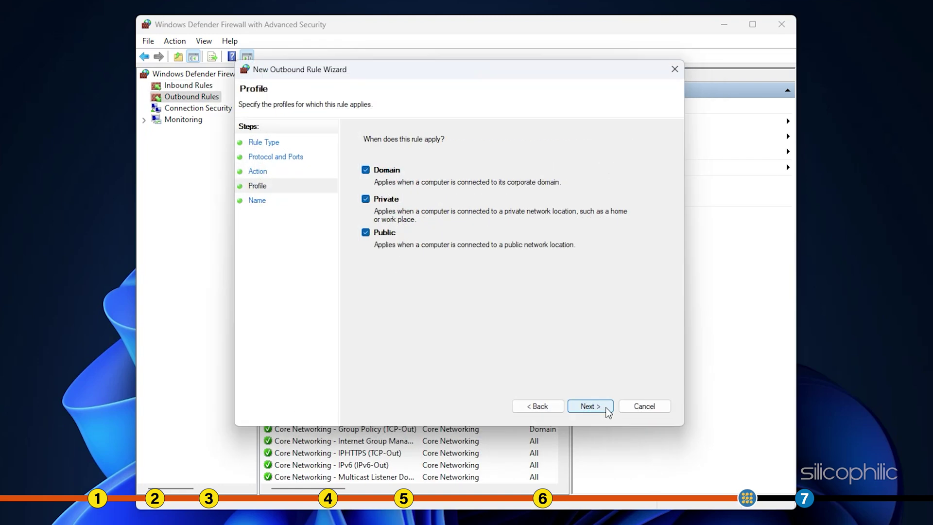
left_click(606, 406)
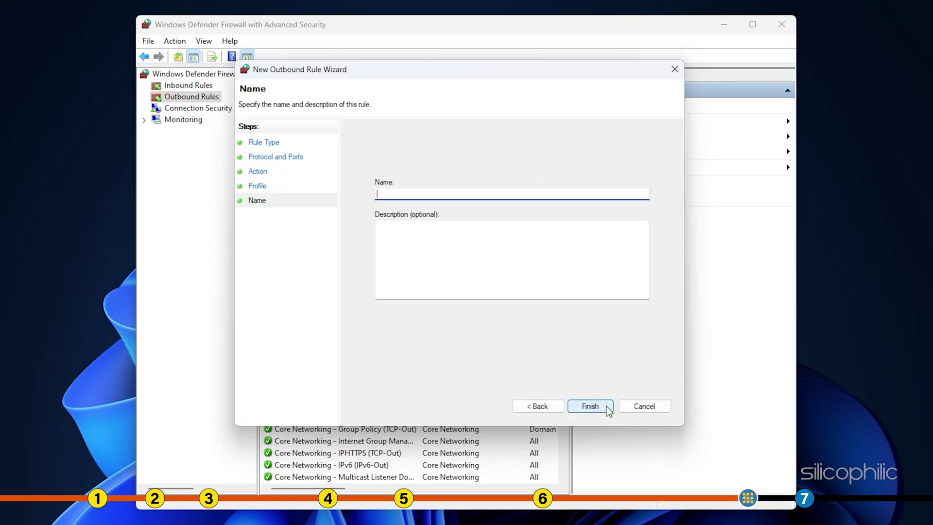
type("WZ15")
left_click(606, 407)
left_click(632, 108)
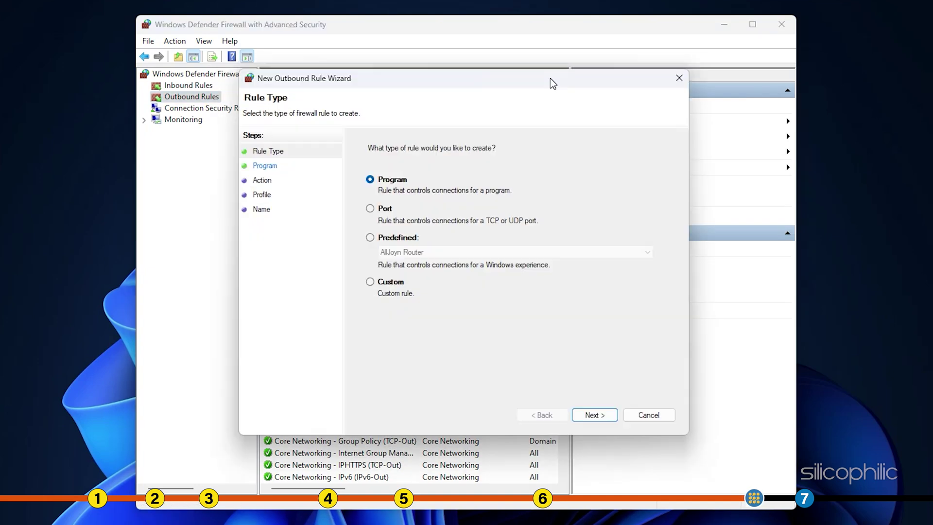
left_click(376, 218)
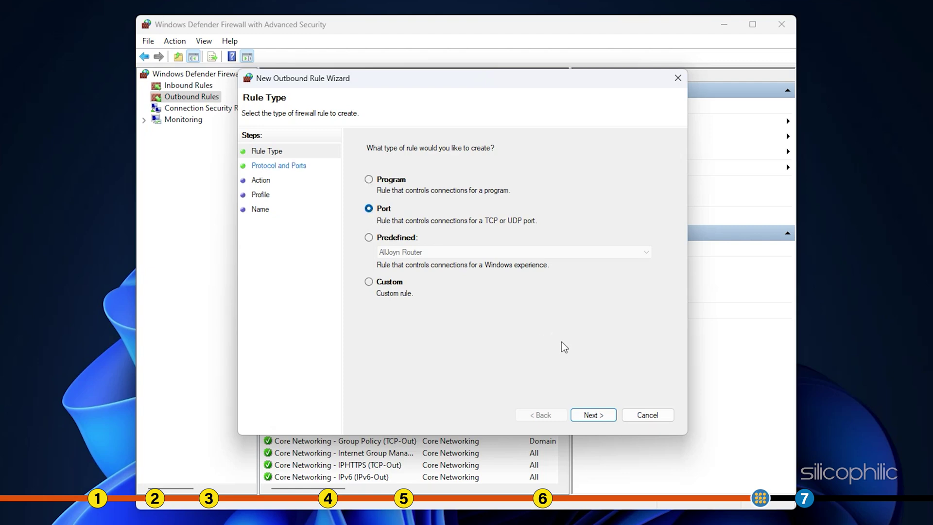
left_click(607, 420)
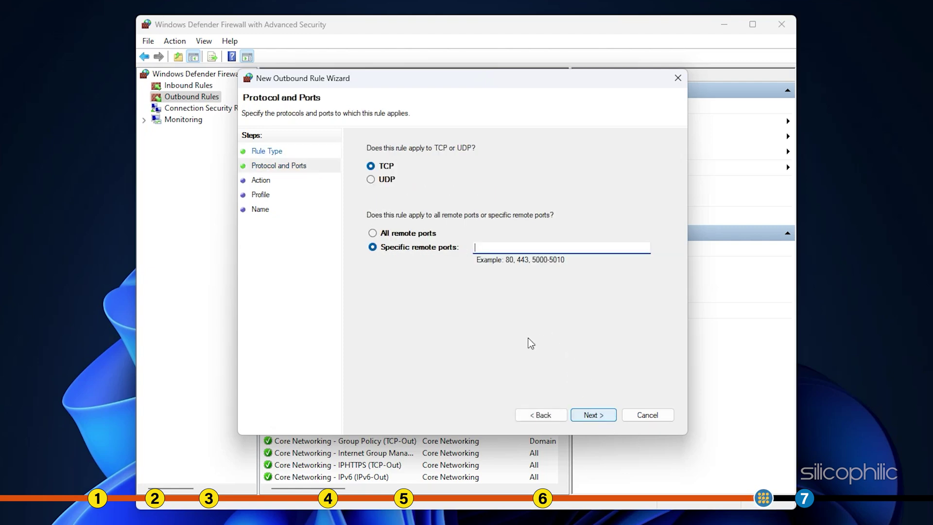
left_click(372, 180)
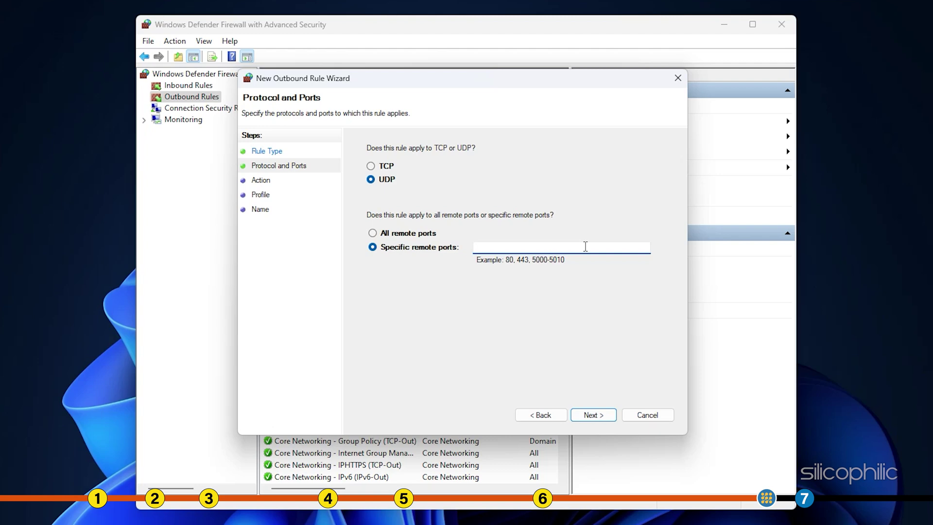
key("ctrl+v")
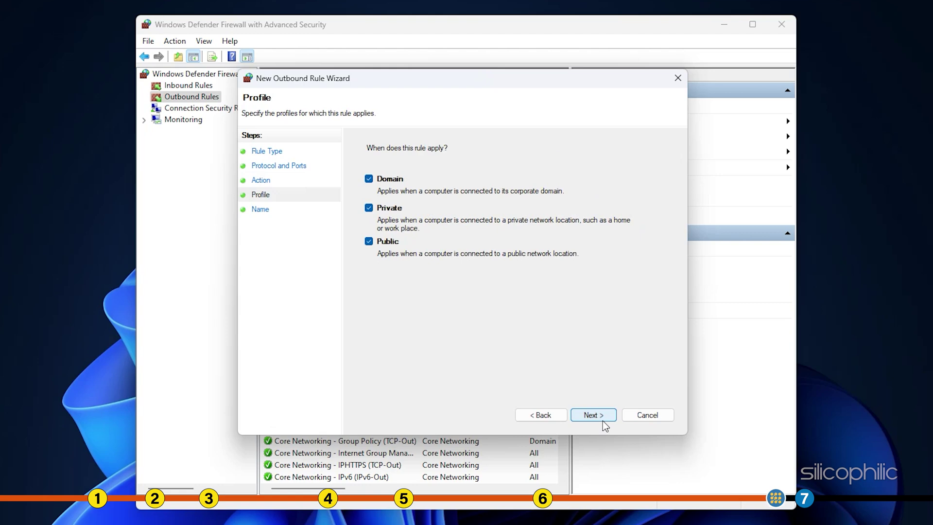
left_click(603, 421)
Name the UDP outbound rule WZ25 and finish the wizard
type("WZ2")
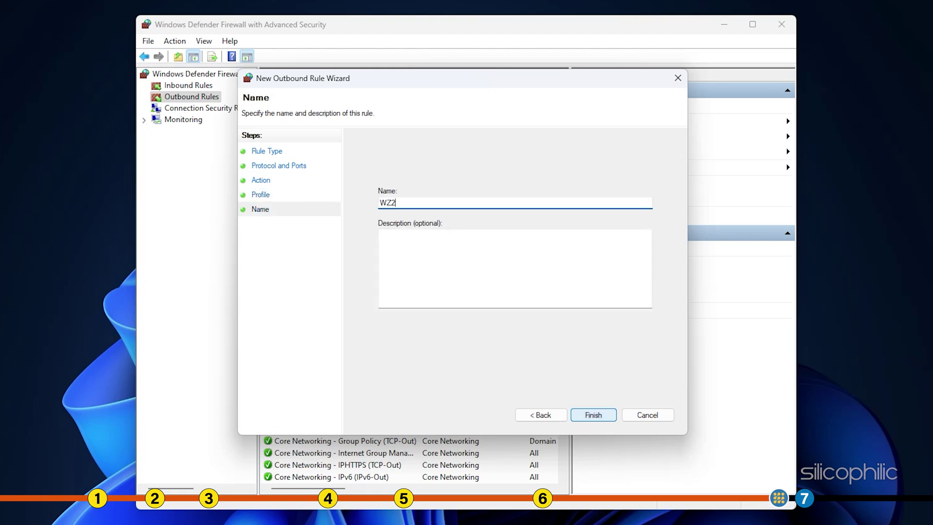
type("5")
left_click(593, 414)
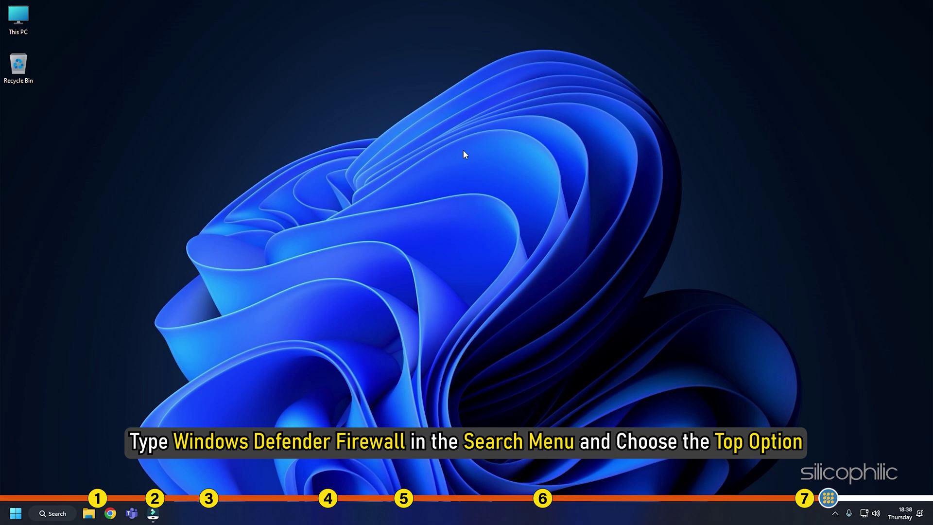
Search for 'windows defender firewall' and open its Control Panel page
left_click(46, 516)
type("wi")
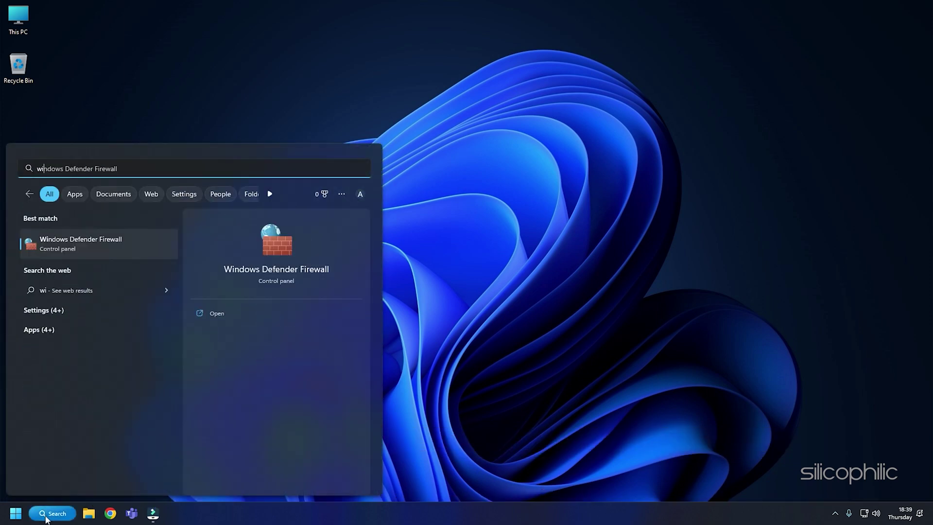
type("ndows defe")
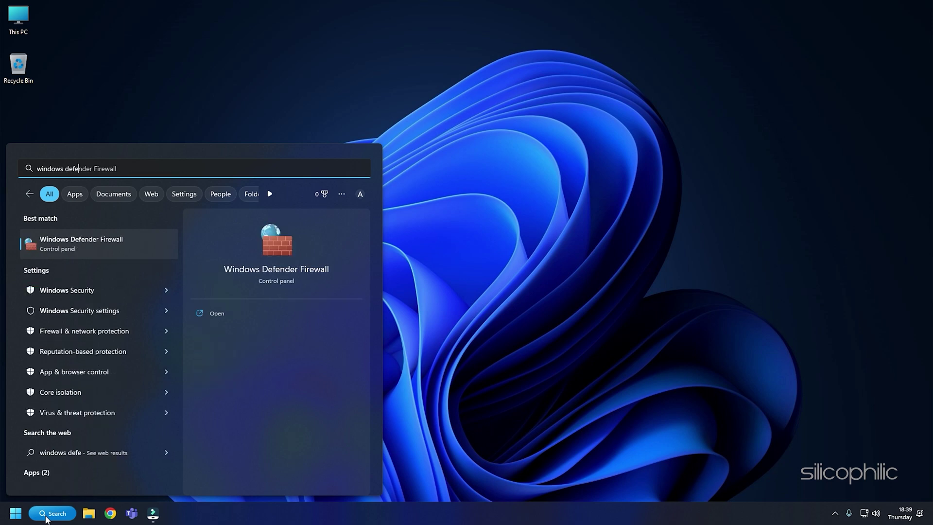
type("nder firewall")
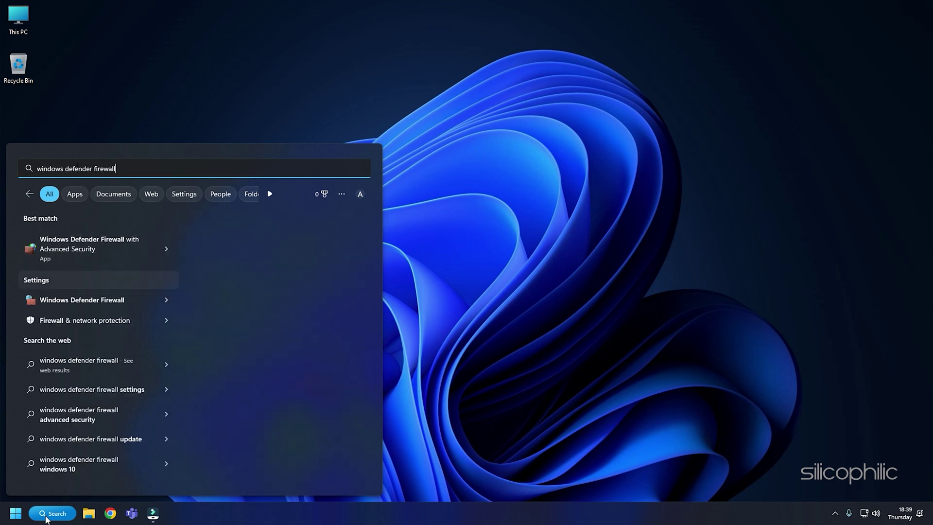
key("Down")
left_click(126, 301)
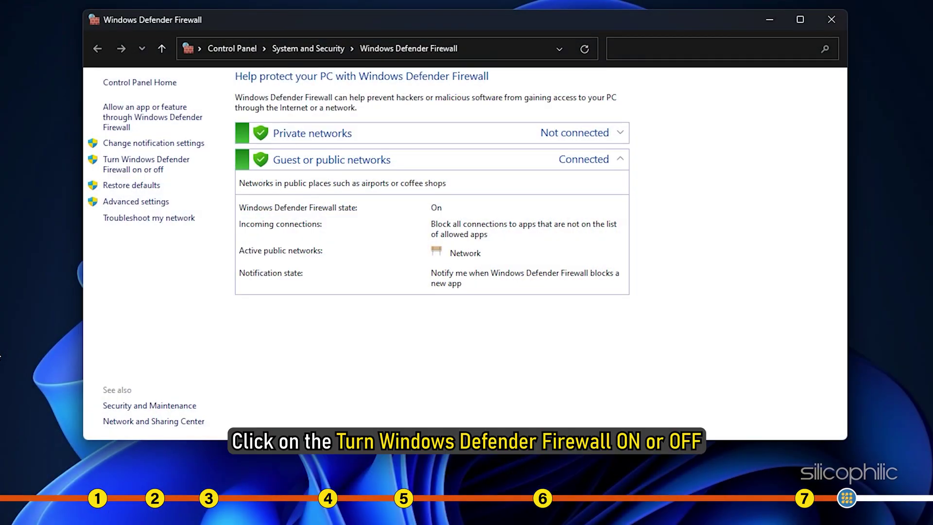
Turn off Windows Defender Firewall for both private and public networks
left_click(142, 167)
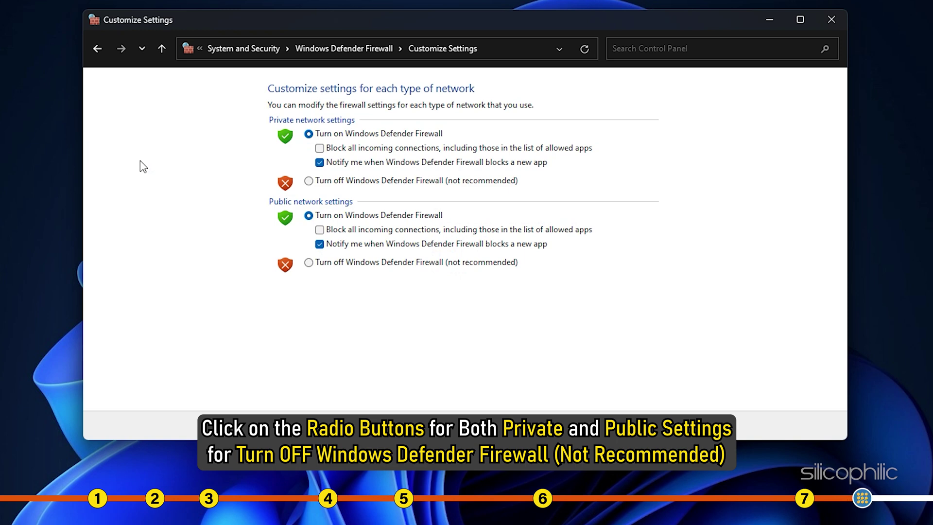
left_click(309, 181)
left_click(309, 263)
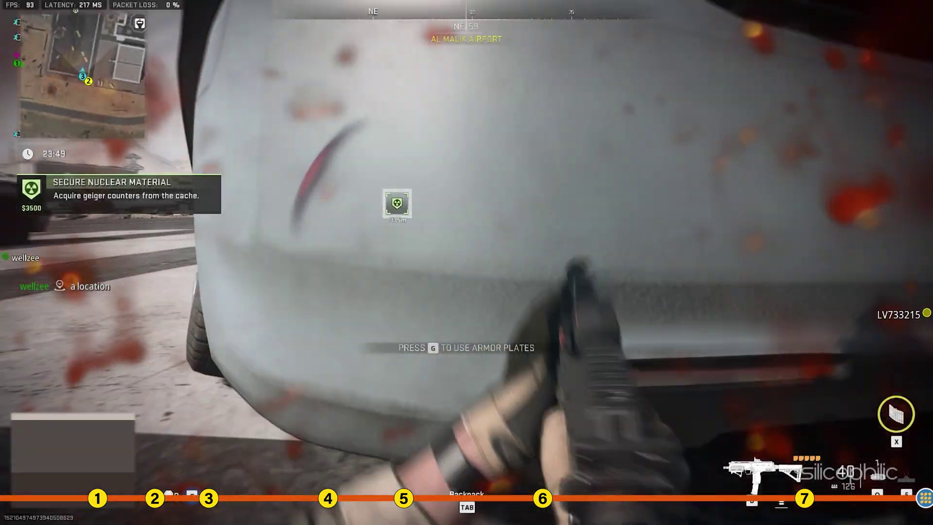
Reload the weapon during the Warzone 2.0 match at Al Malik Airport
key("r")
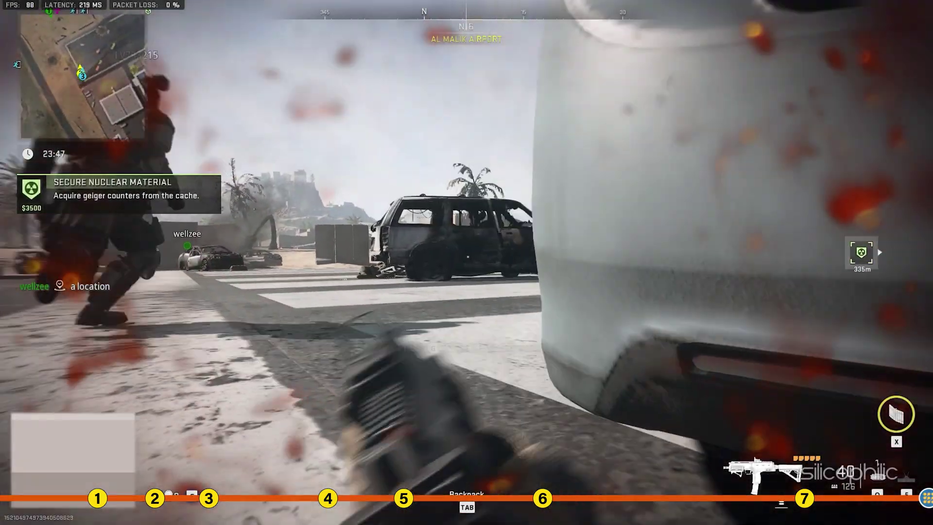